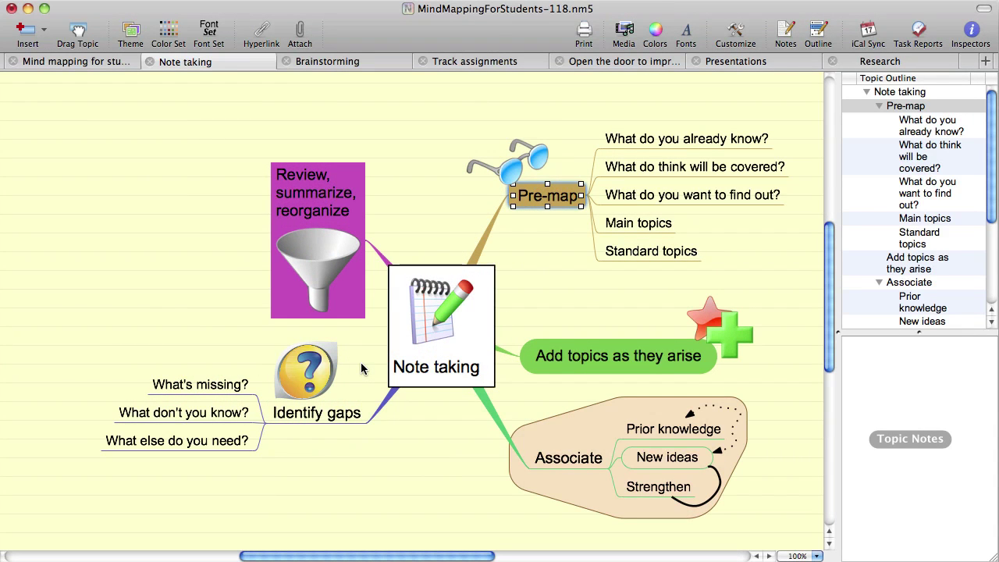
# Retype the Pre-map topic's text as 'Pre-map'.
pyautogui.press('Return')
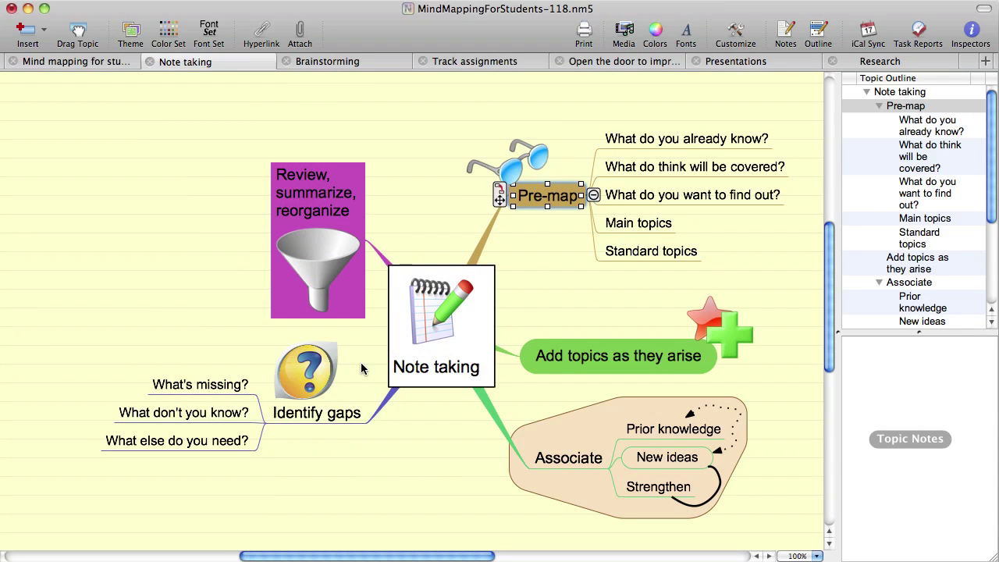
pyautogui.write('Pre-map')
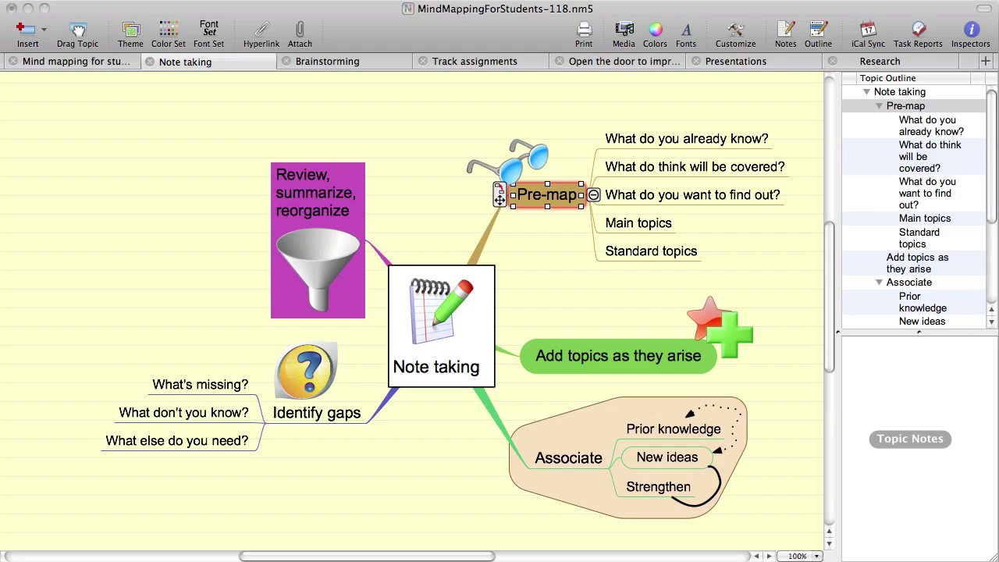
pyautogui.click(500, 199)
pyautogui.press('shift+super+apostrophe')
# Select the 'Add topics as they arise' topic and edit its text.
pyautogui.click(593, 359)
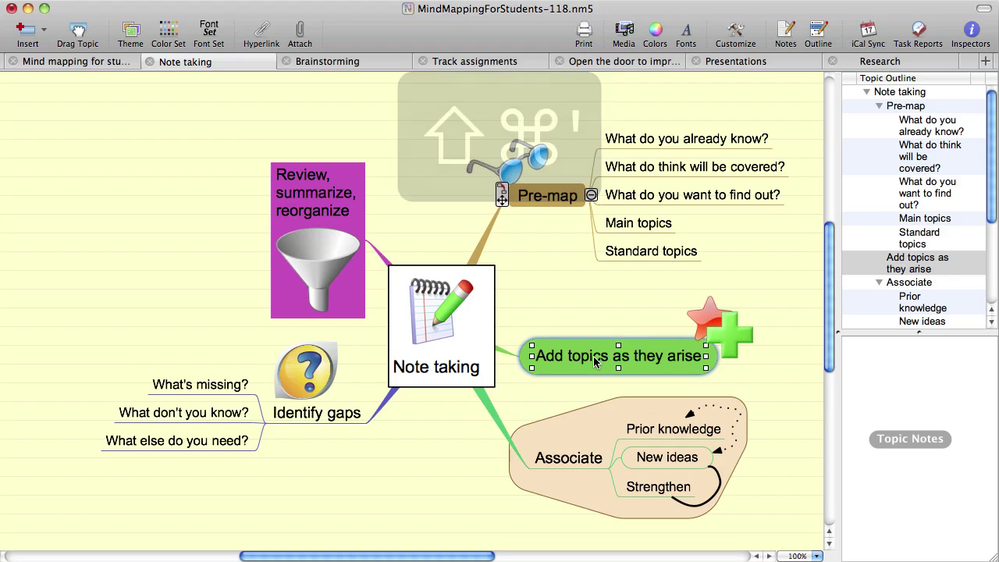
pyautogui.click(595, 359)
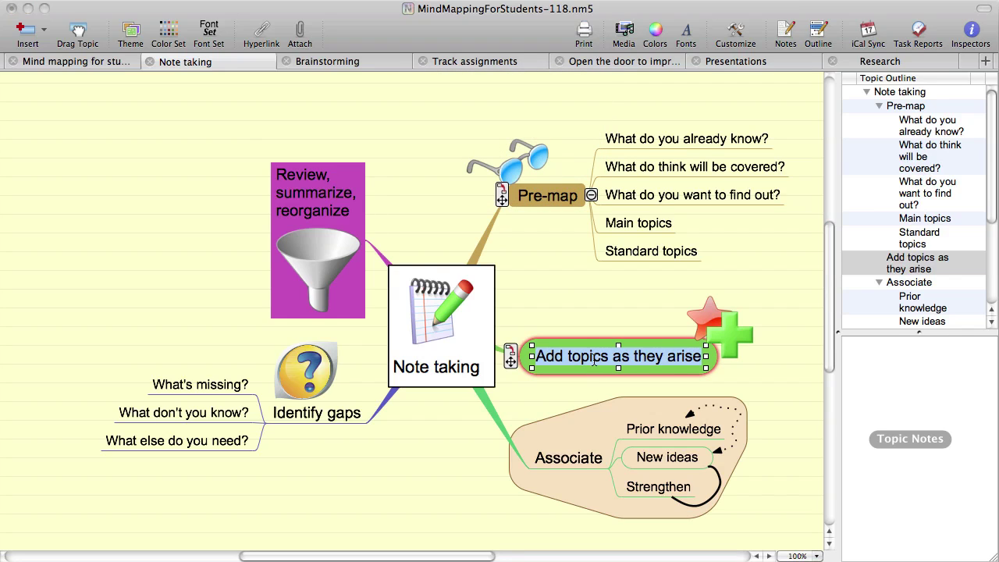
pyautogui.press('Right')
pyautogui.press('Left')
pyautogui.press('Left')
pyautogui.press('Left')
pyautogui.press('Left')
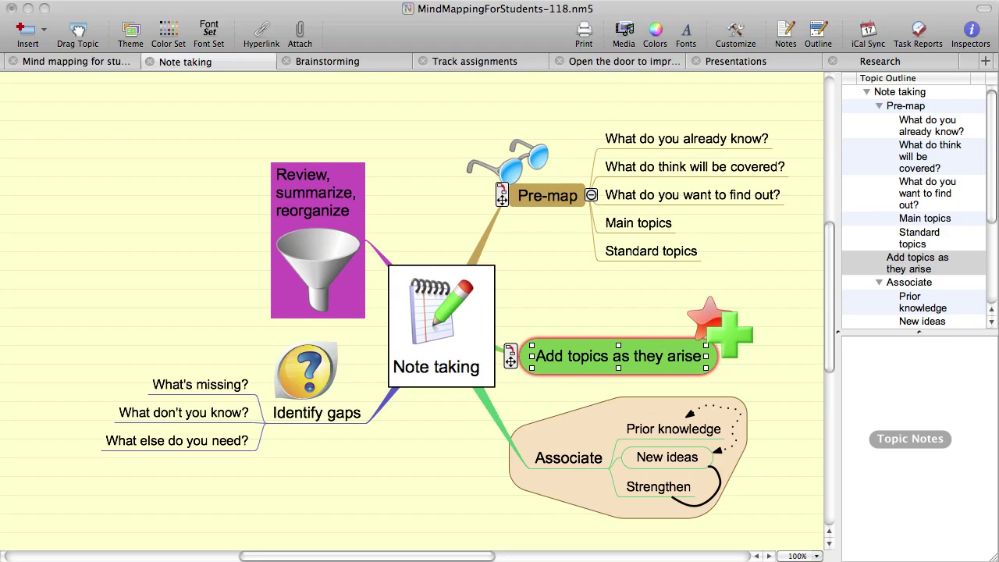
pyautogui.press('Return')
pyautogui.click(601, 302)
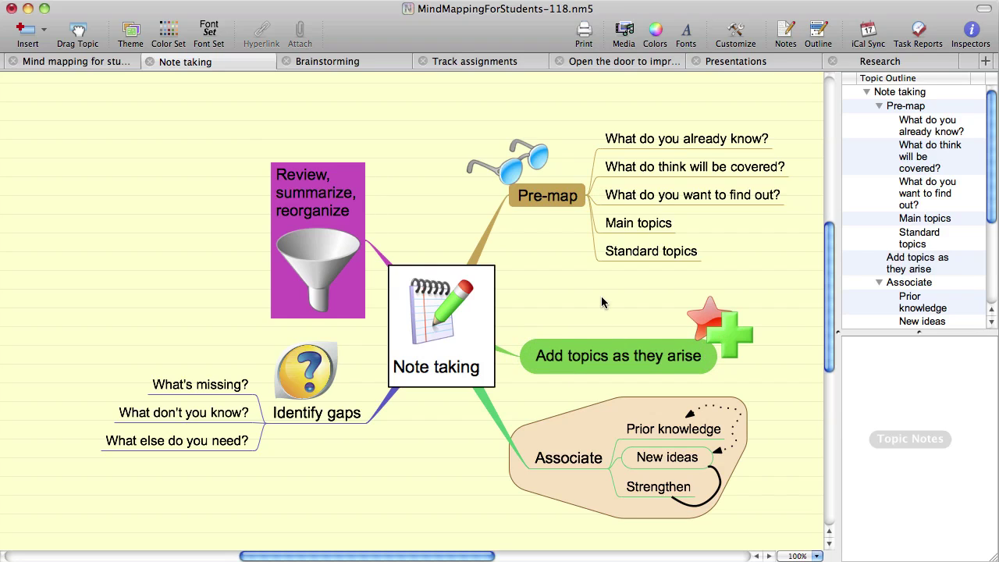
pyautogui.doubleClick(589, 358)
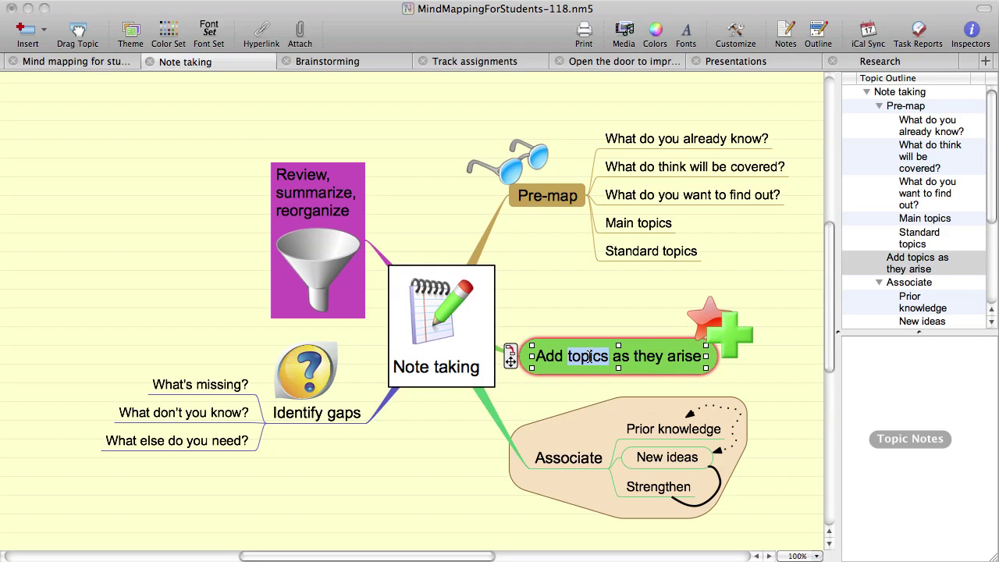
pyautogui.tripleClick(618, 357)
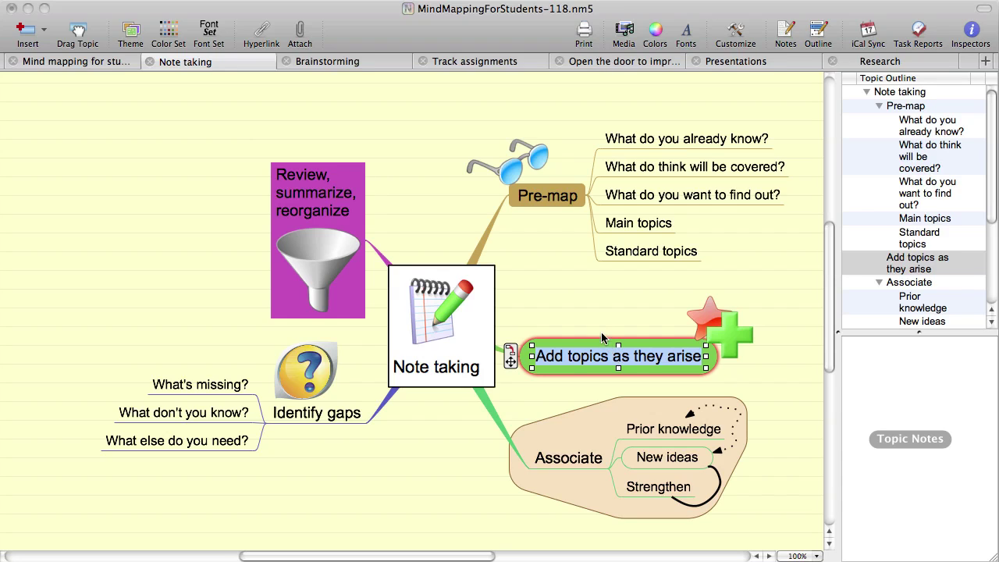
pyautogui.press('Return')
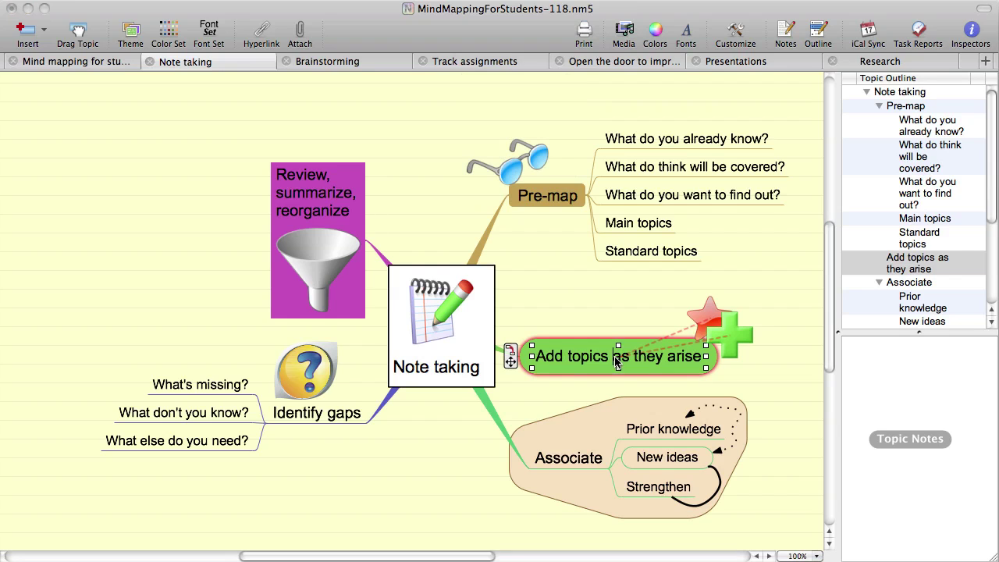
# Wrap 'Add topics as they arise' onto three lines and bring up the Drawing: Text inspector.
pyautogui.hotkey('ctrl', 'Return')
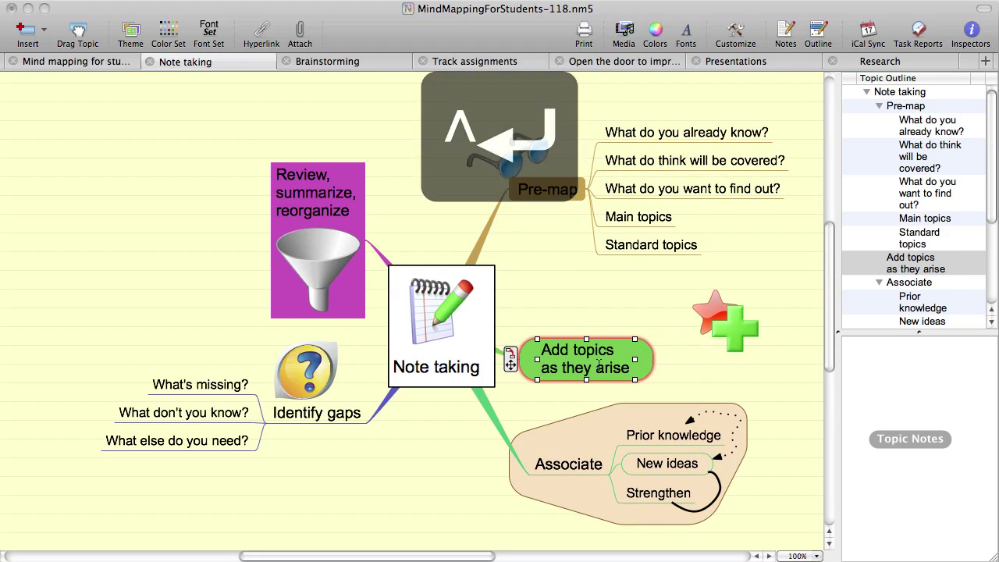
pyautogui.hotkey('shift', 'Return')
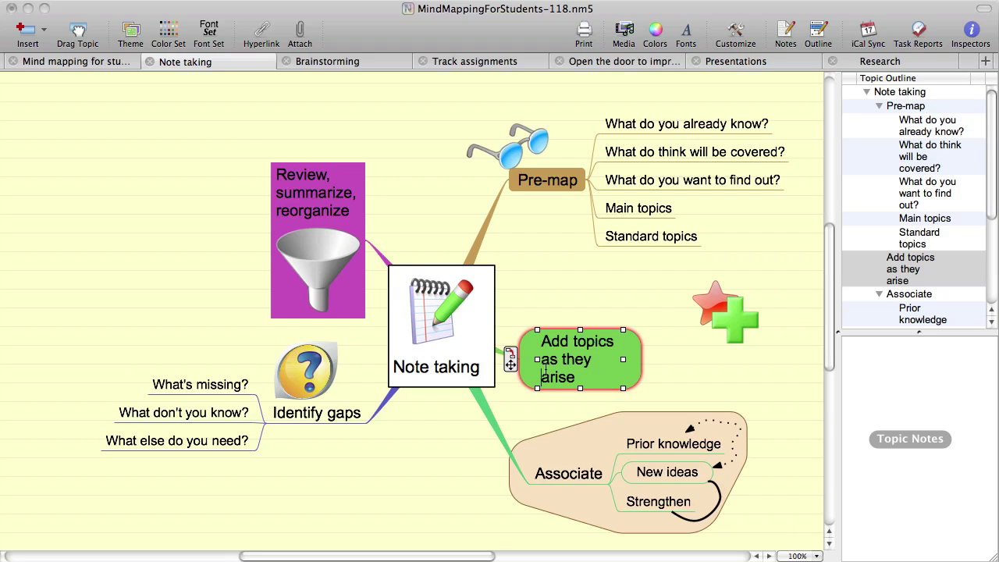
pyautogui.press('super+alt+i')
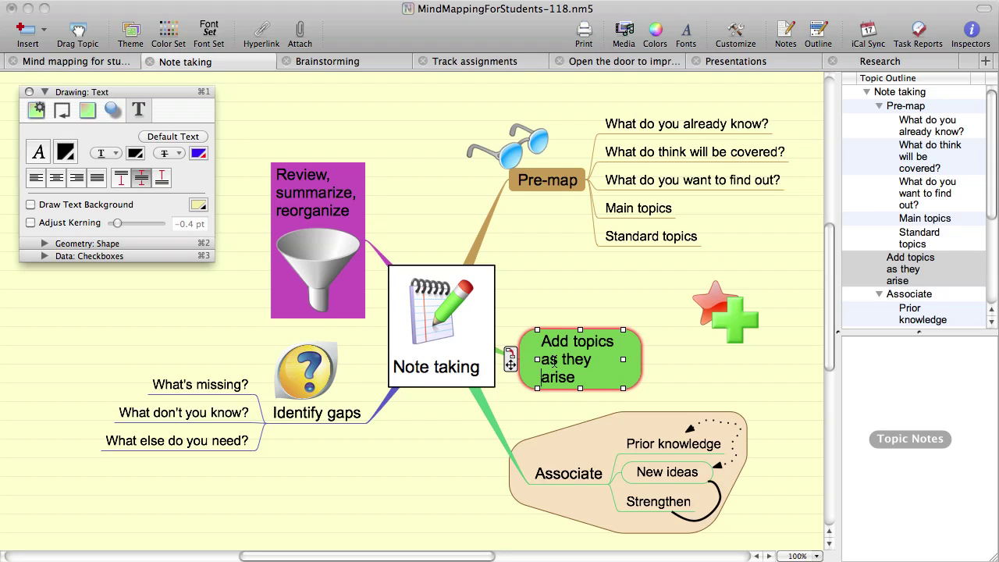
pyautogui.moveTo(558, 360); pyautogui.dragTo(599, 361)
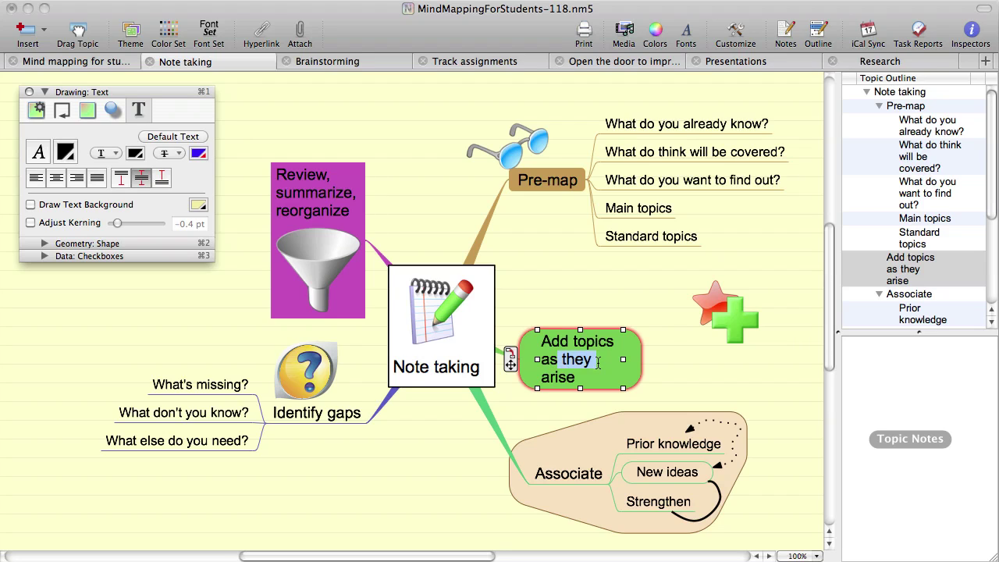
pyautogui.click(585, 352)
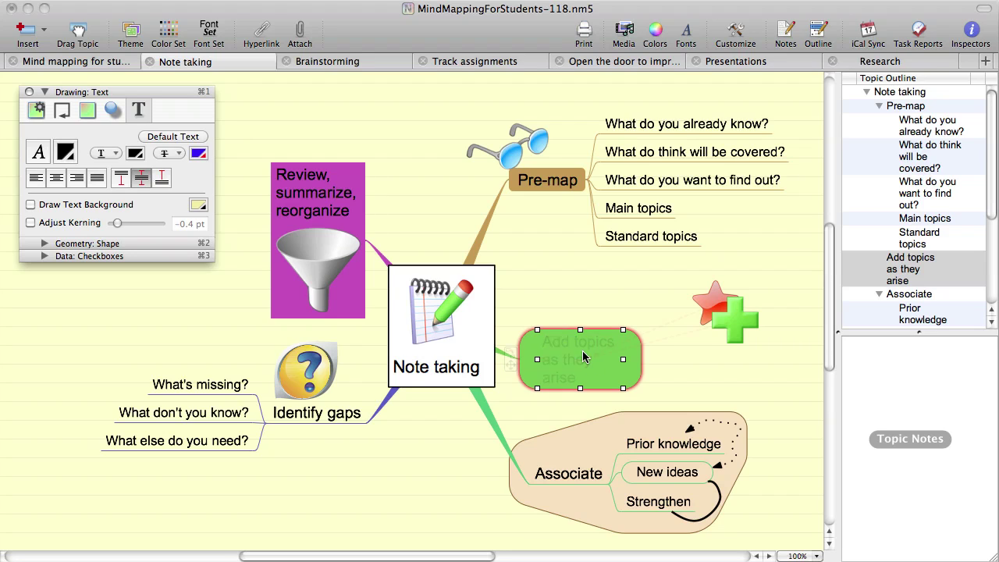
pyautogui.keyDown('shift'); pyautogui.click(570, 473); pyautogui.keyUp('shift')
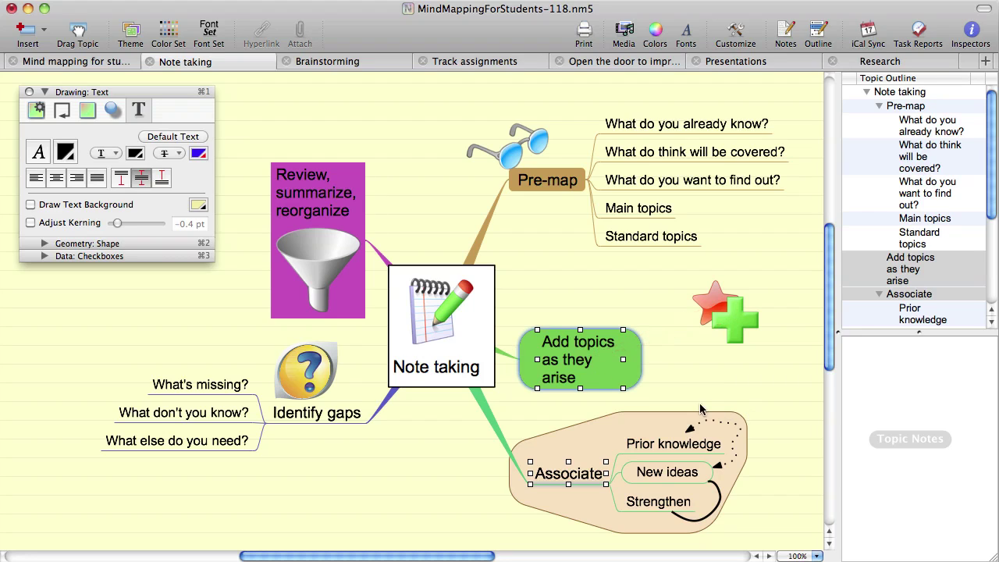
pyautogui.click(597, 378)
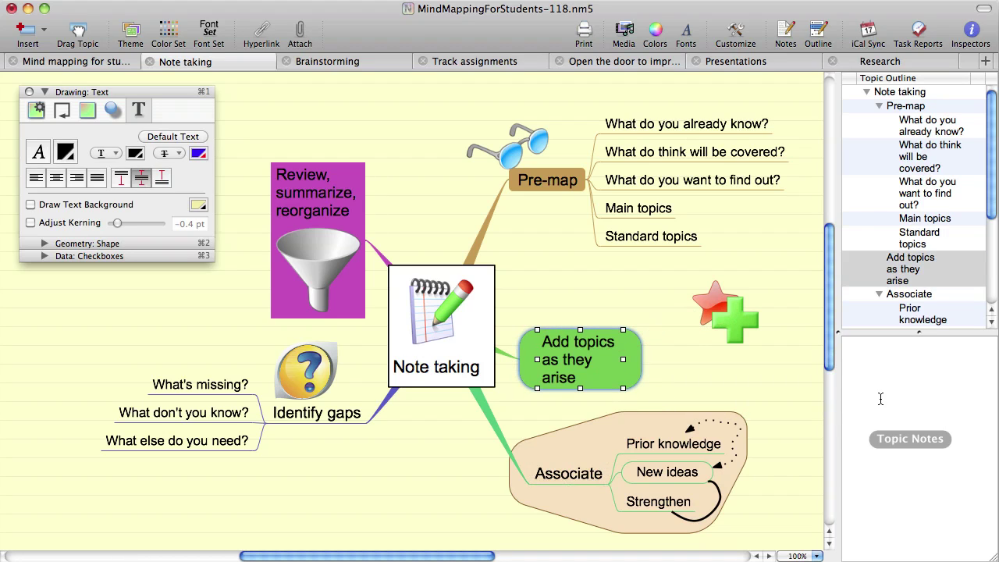
pyautogui.click(564, 184)
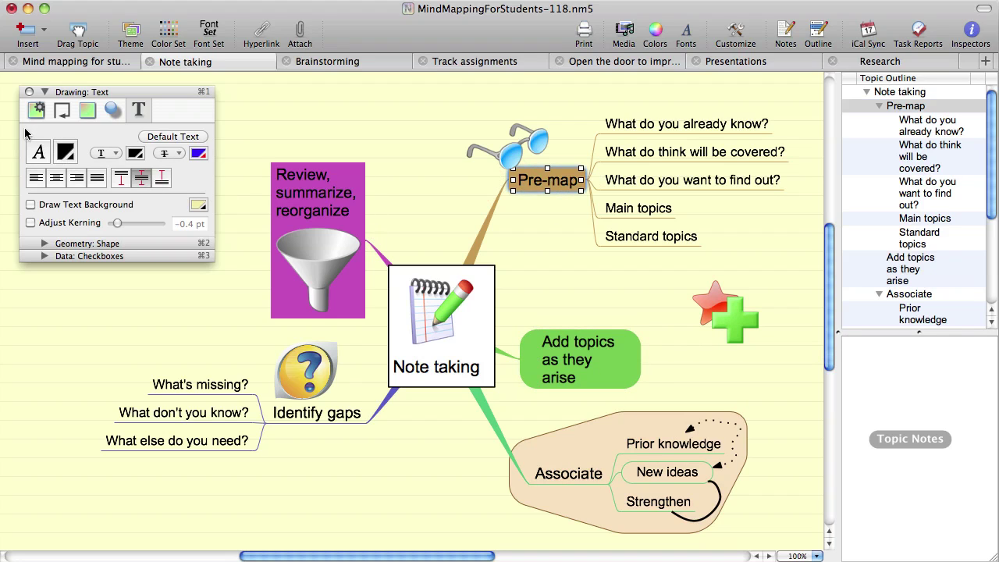
# Apply the Playful font set to the map and make the Pre-map text Arial Bold.
pyautogui.click(38, 153)
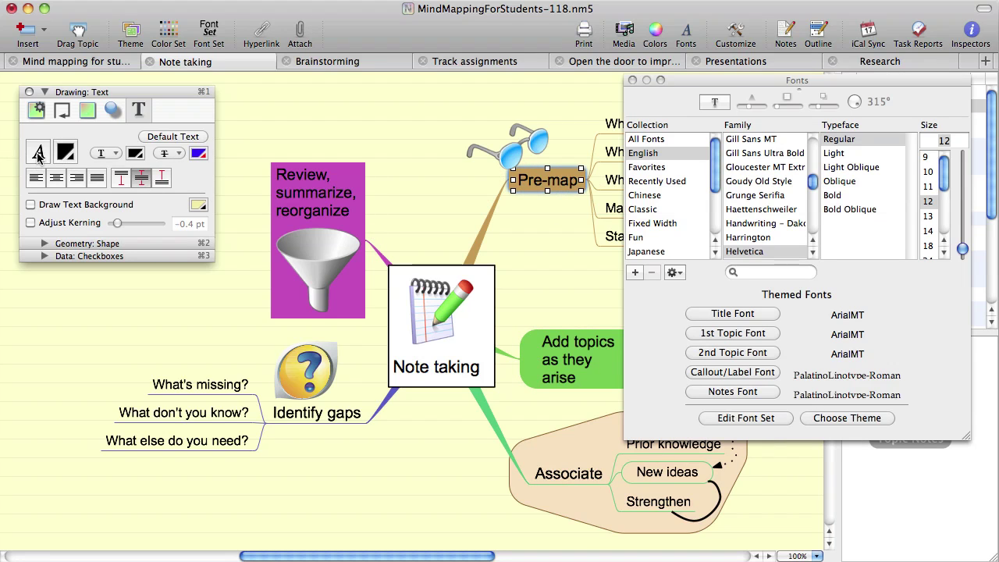
pyautogui.click(748, 335)
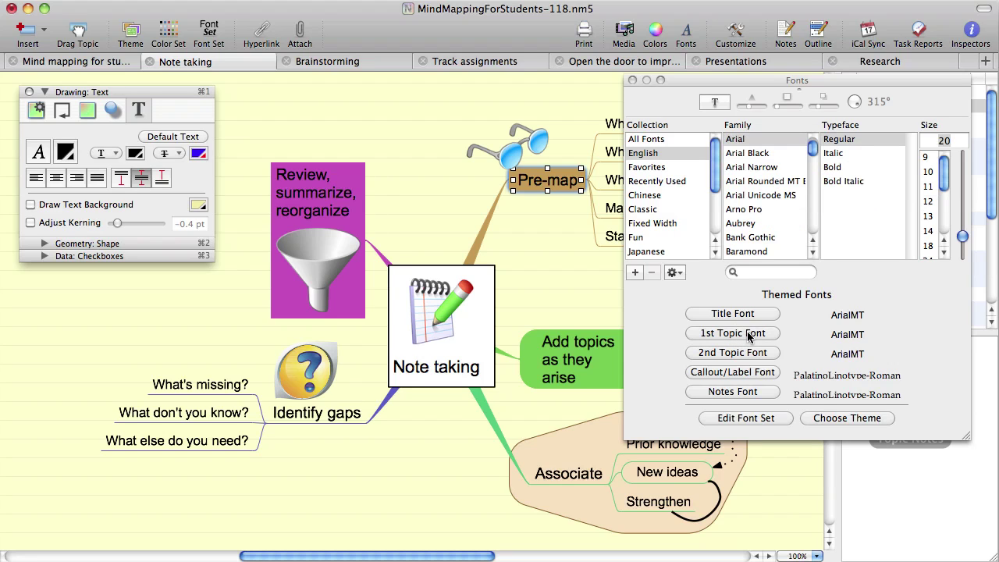
pyautogui.click(209, 35)
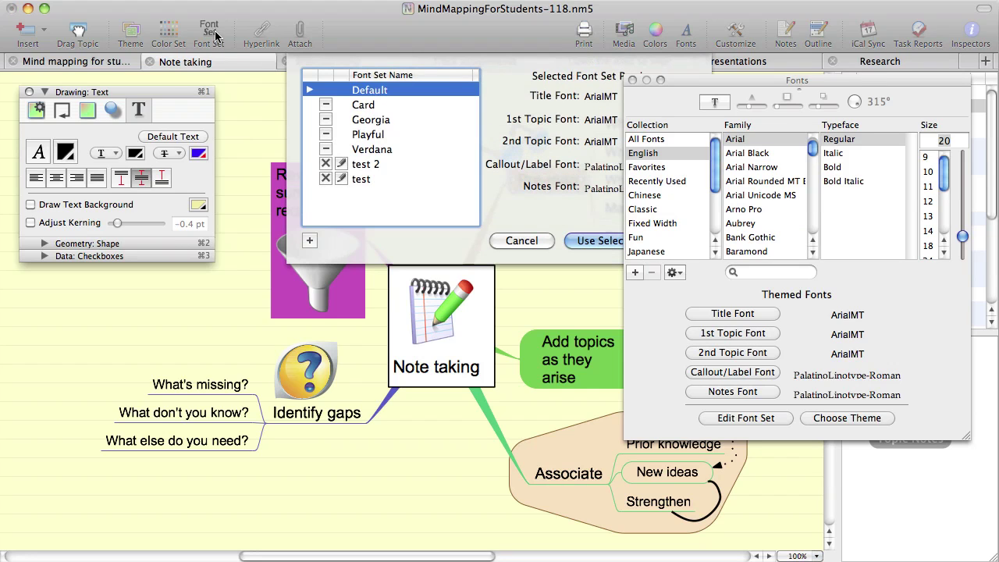
pyautogui.click(368, 135)
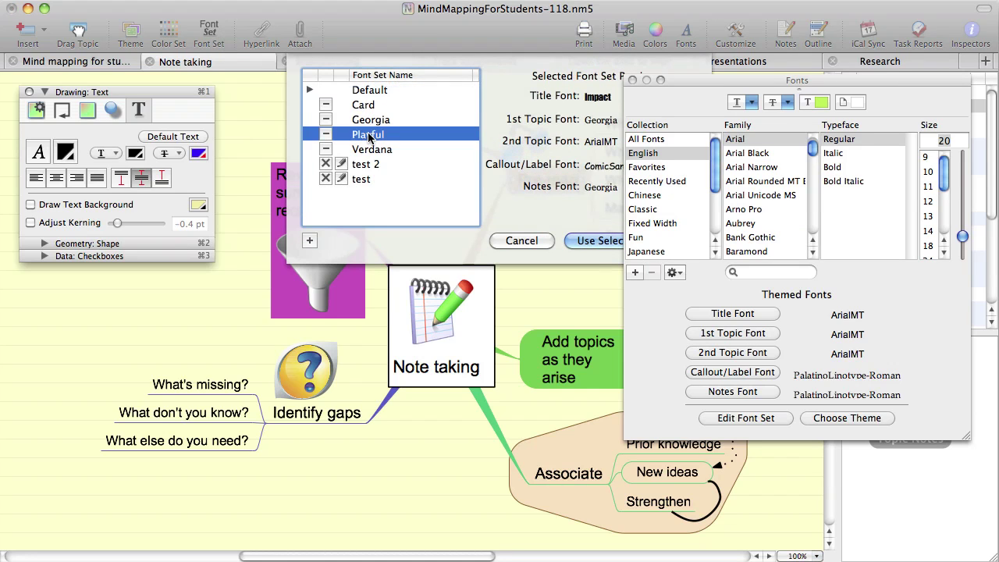
pyautogui.press('Escape')
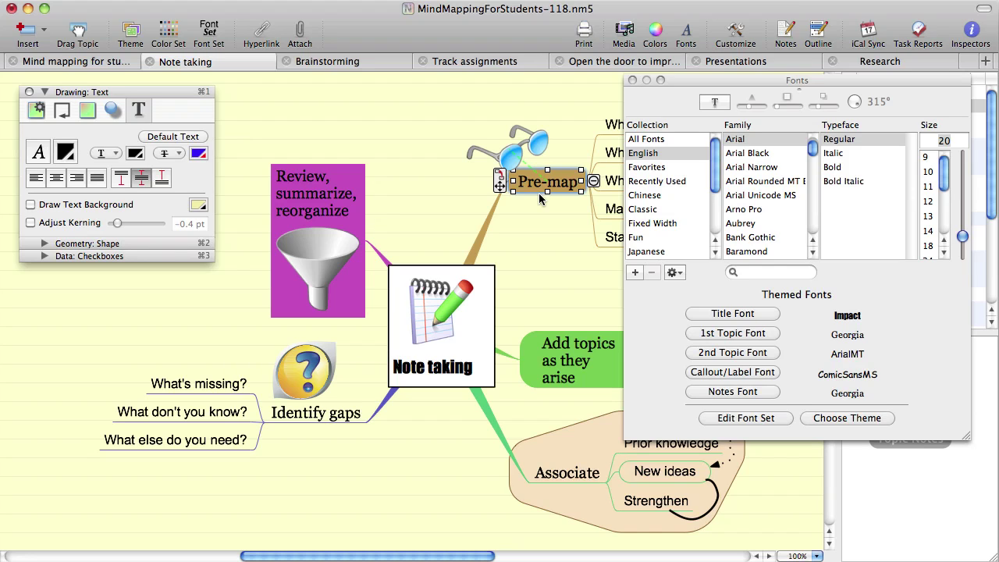
pyautogui.click(840, 168)
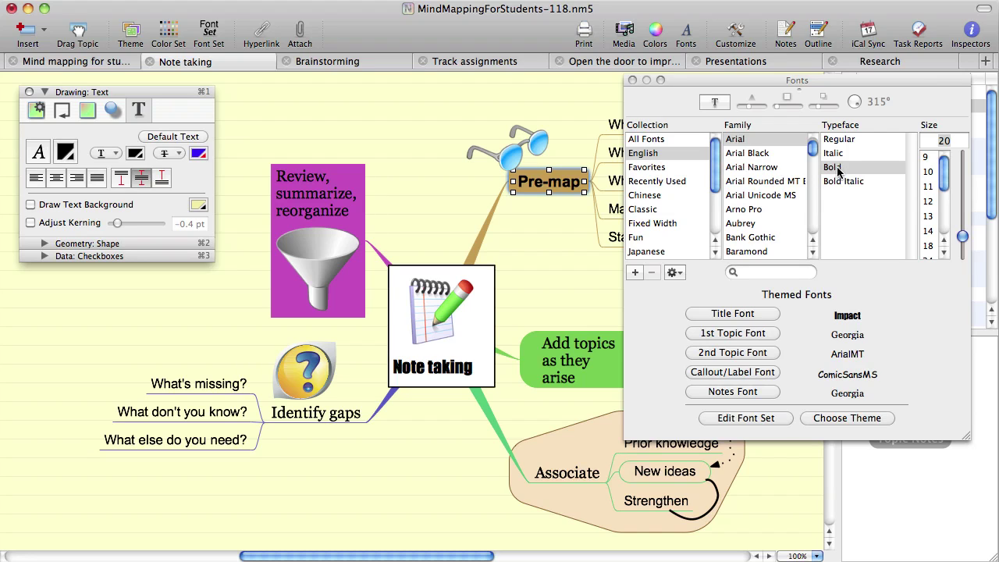
pyautogui.click(633, 80)
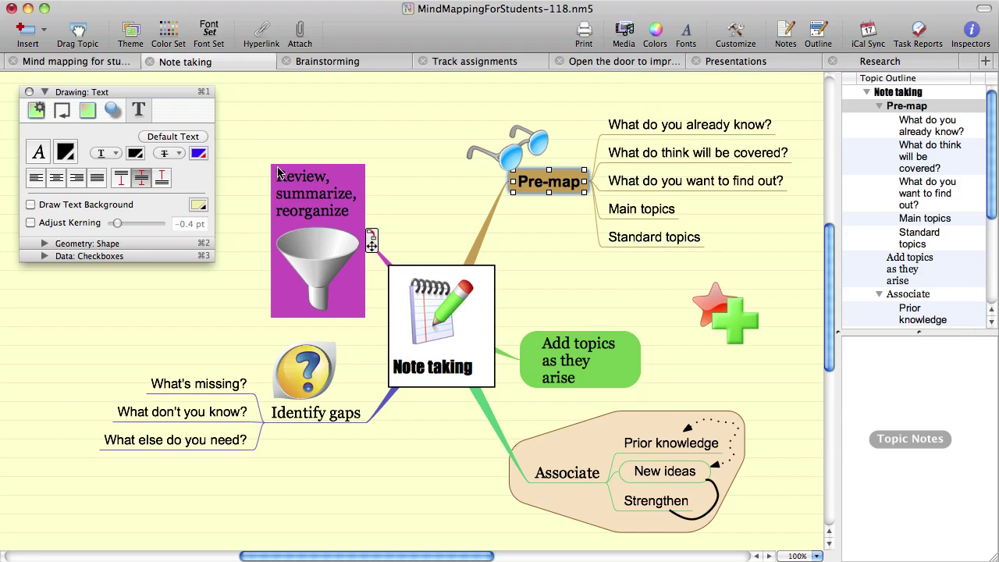
# Set the Pre-map label colour to black with the text colour swatch.
pyautogui.click(66, 153)
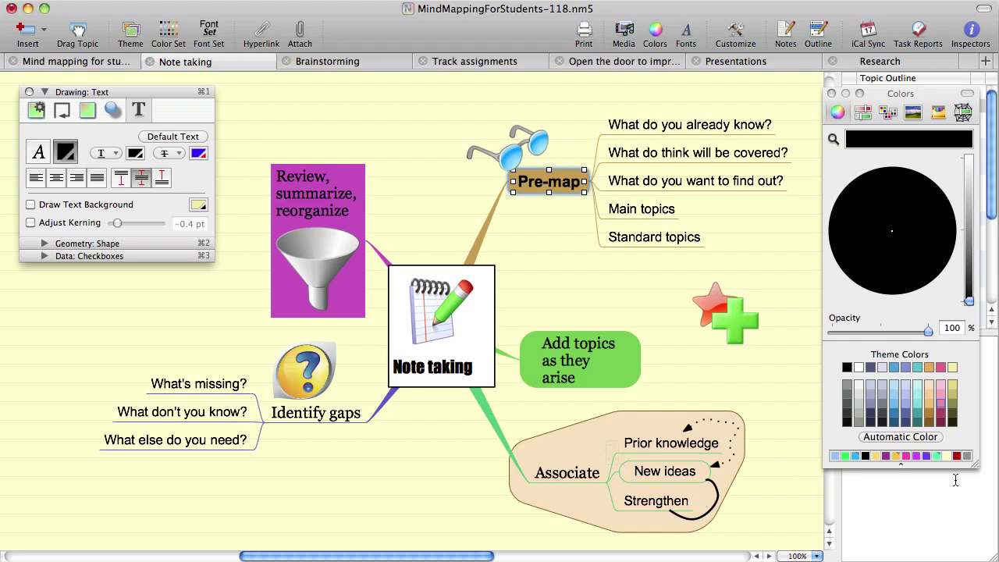
pyautogui.click(547, 181)
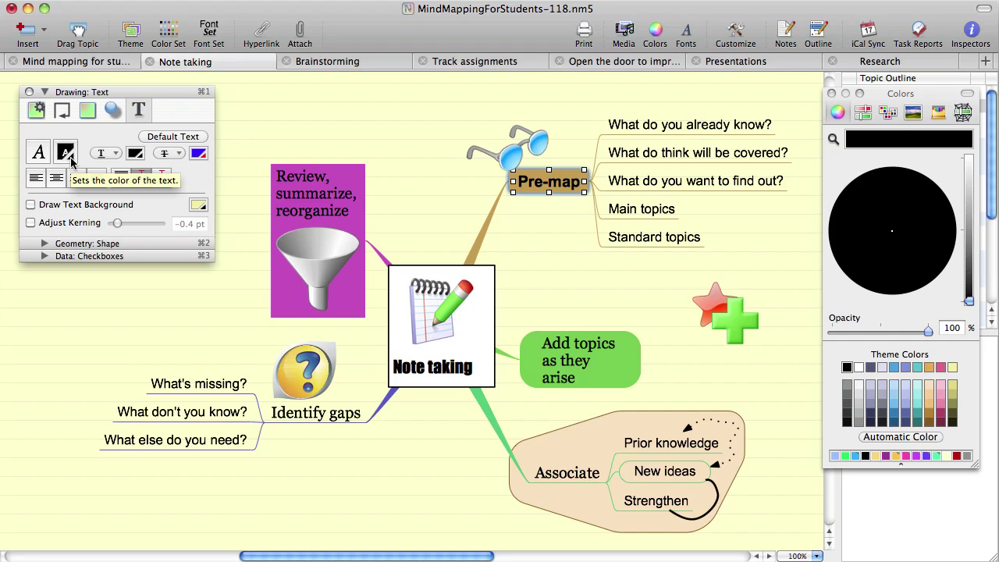
# Reset the text of every topic to Automatic Color.
pyautogui.press('super+a')
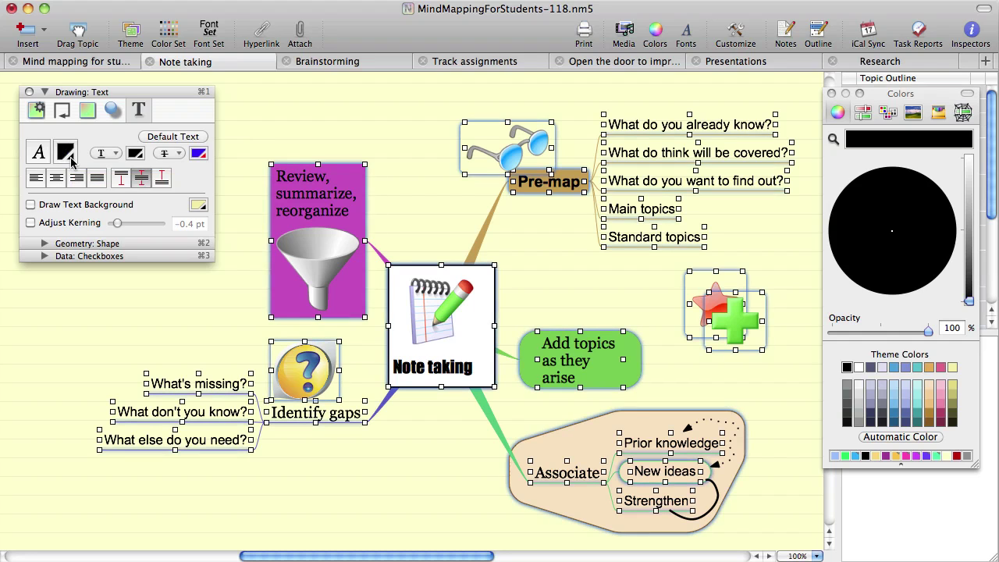
pyautogui.click(72, 156)
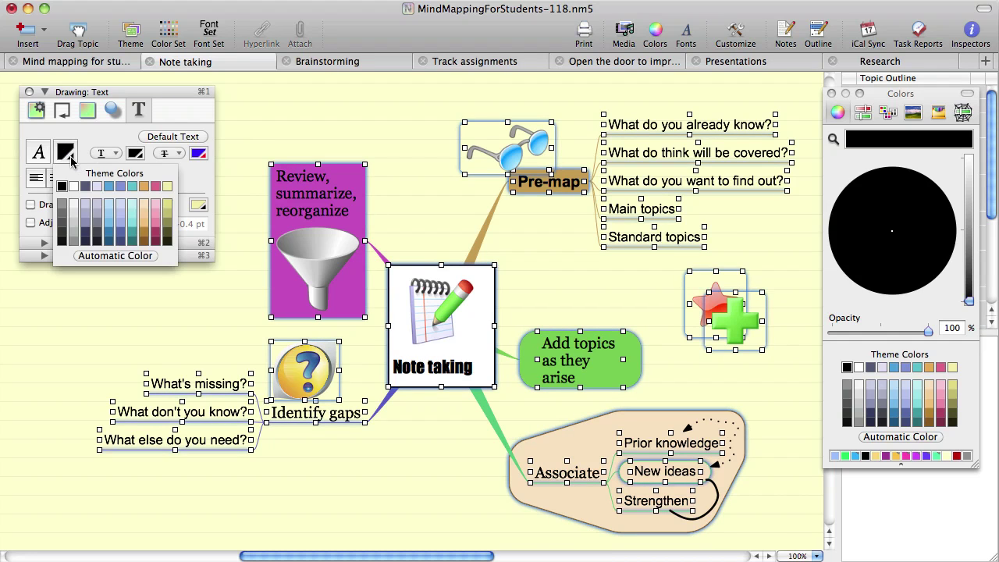
pyautogui.click(107, 258)
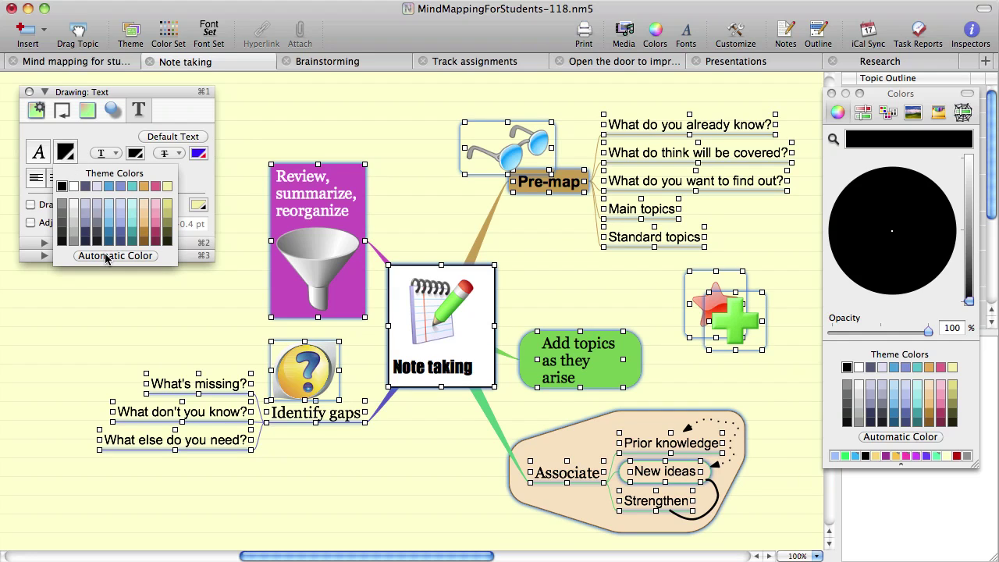
pyautogui.click(133, 341)
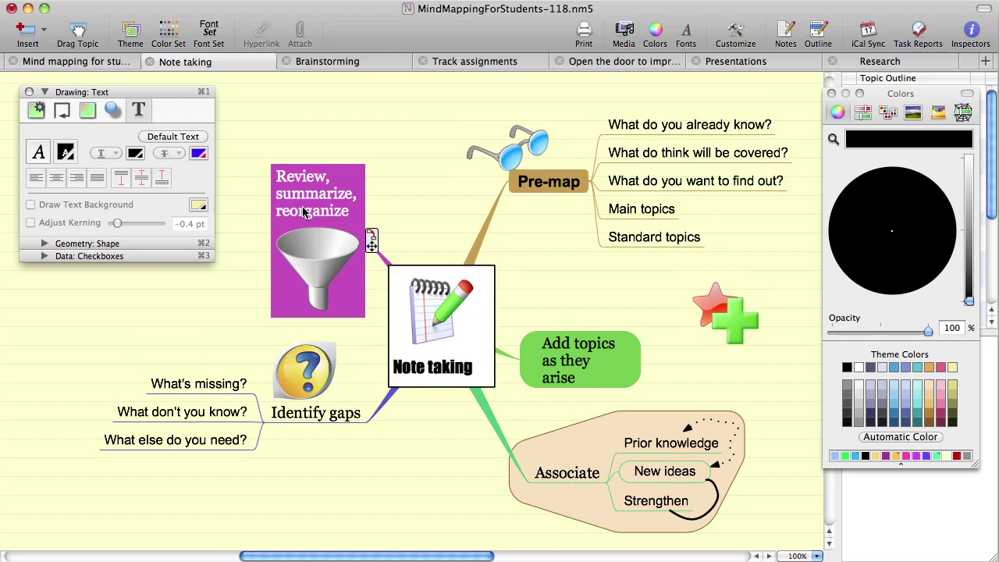
# Lower the Rainbow automatic coloring brightness to 56 from the Note taking central topic.
pyautogui.click(491, 320)
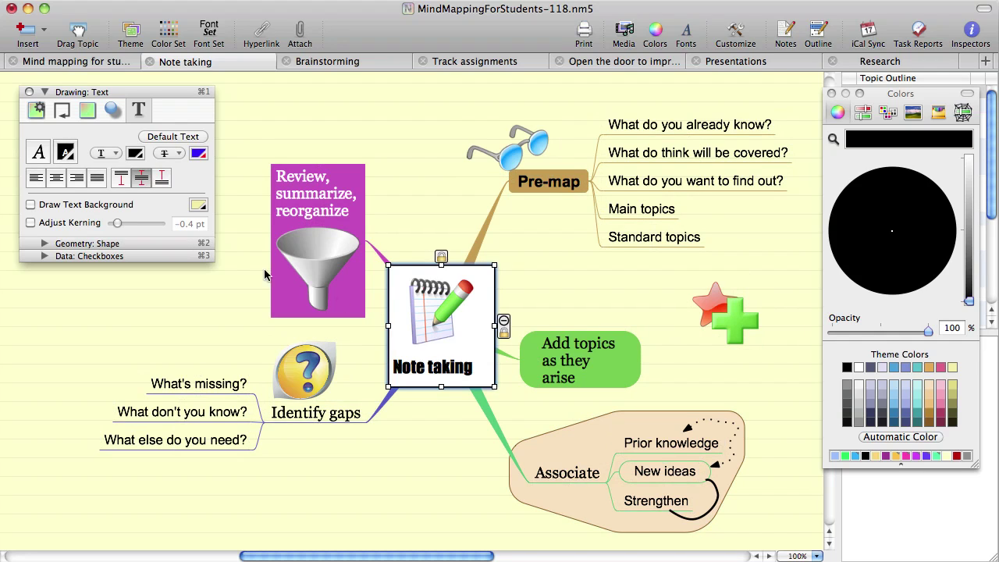
pyautogui.click(41, 114)
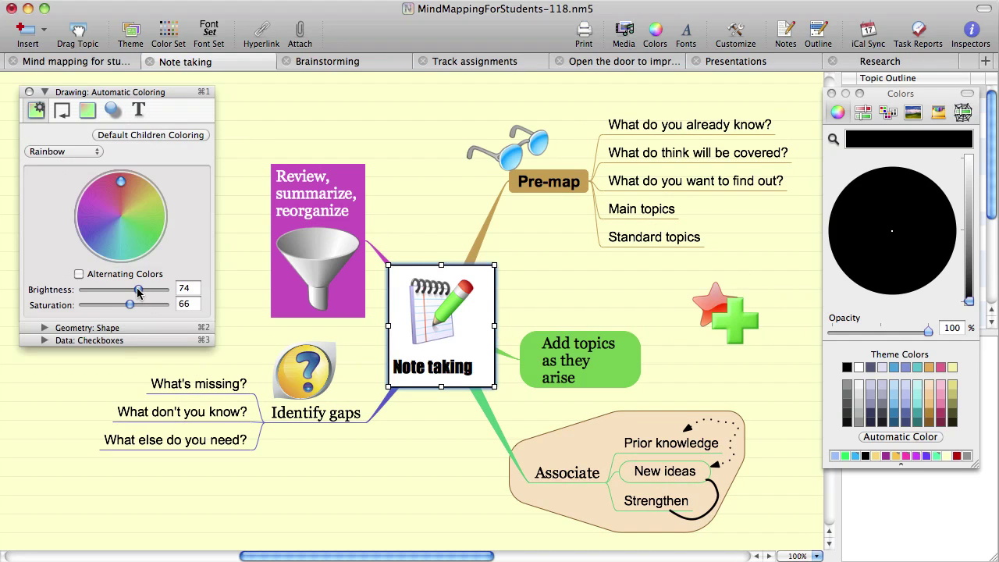
pyautogui.moveTo(138, 291)
pyautogui.mouseDown()
pyautogui.moveTo(115, 295)
pyautogui.moveTo(149, 305)
pyautogui.moveTo(95, 310)
pyautogui.moveTo(140, 292)
pyautogui.moveTo(120, 291)
pyautogui.moveTo(121, 305)
pyautogui.moveTo(136, 305)
pyautogui.mouseUp()
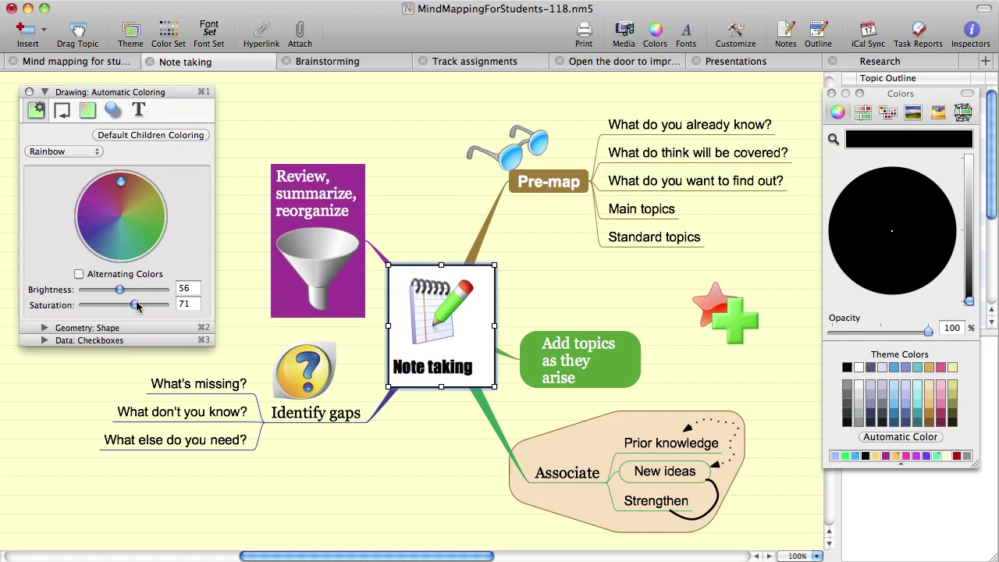
# Make the Associate topic text pink and apply the Business Orange color set.
pyautogui.click(139, 110)
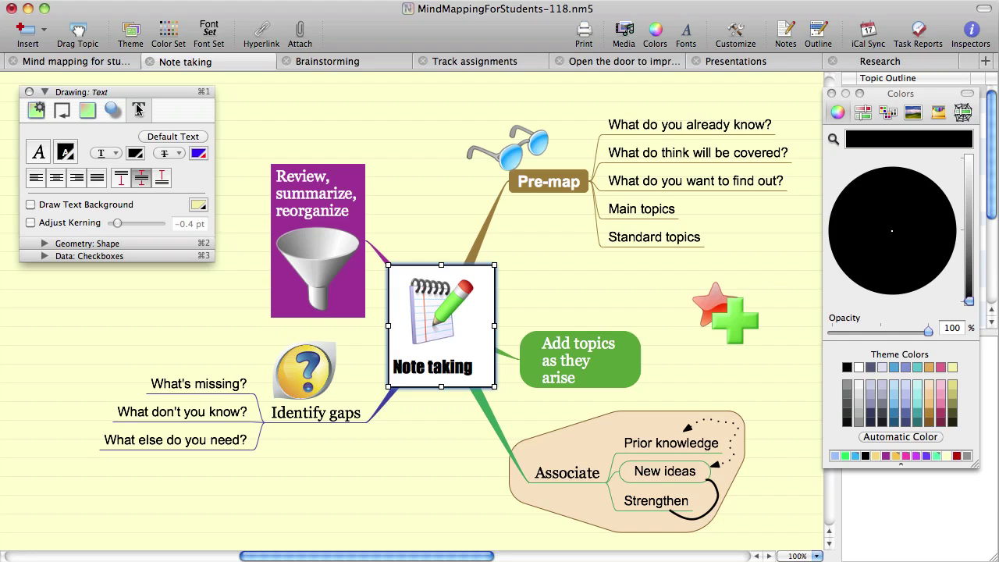
pyautogui.click(590, 350)
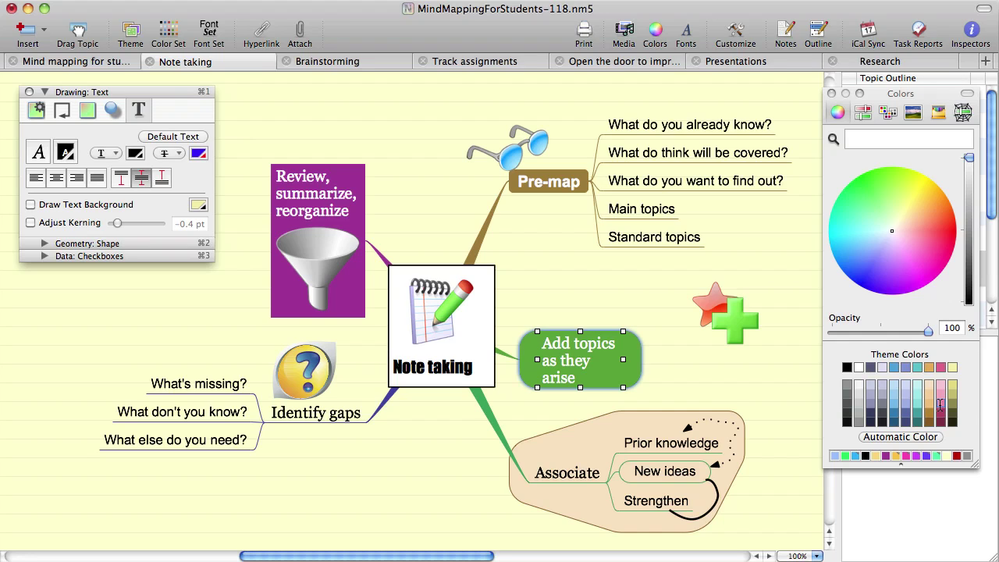
pyautogui.click(942, 406)
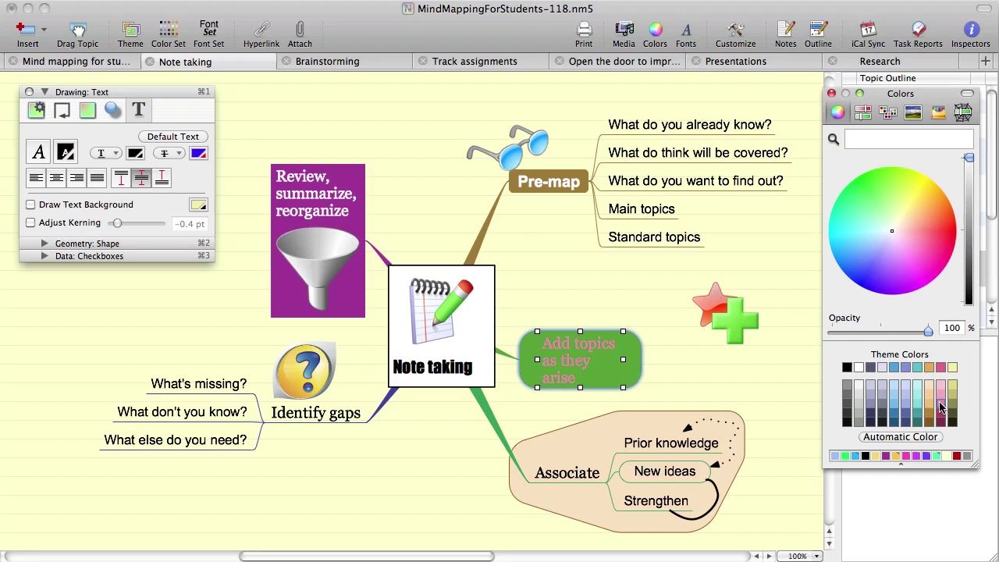
pyautogui.click(562, 473)
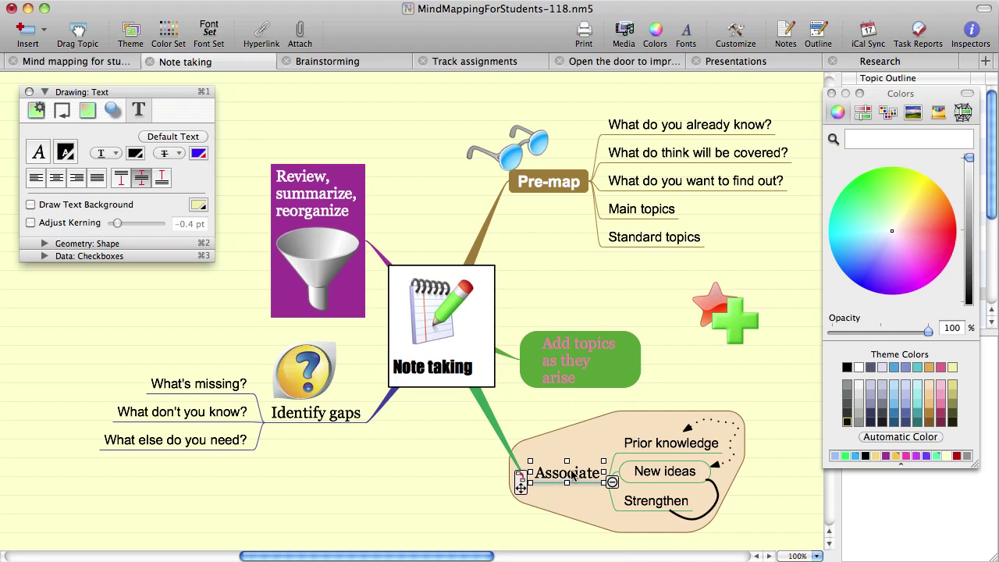
pyautogui.moveTo(942, 408); pyautogui.dragTo(67, 154)
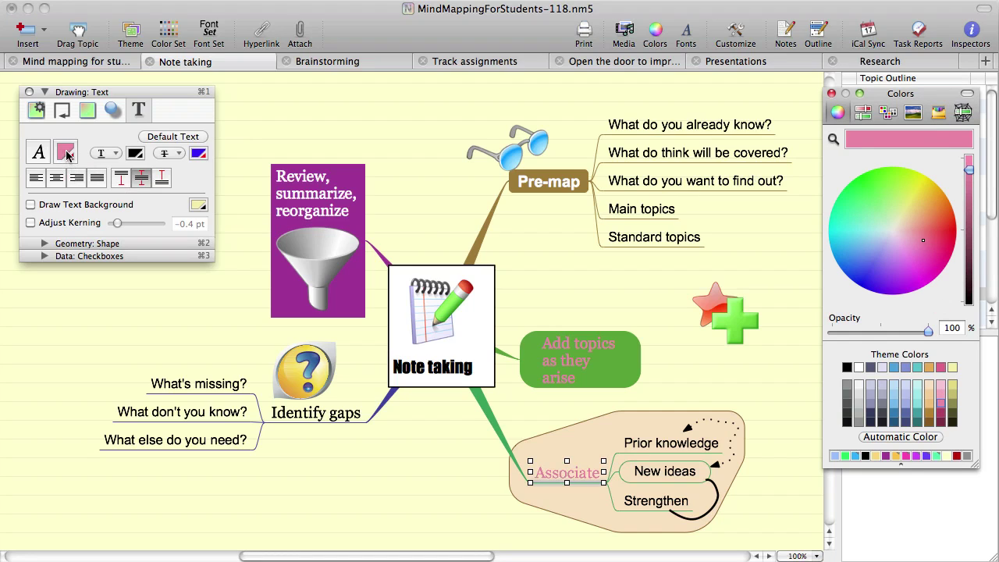
pyautogui.click(167, 35)
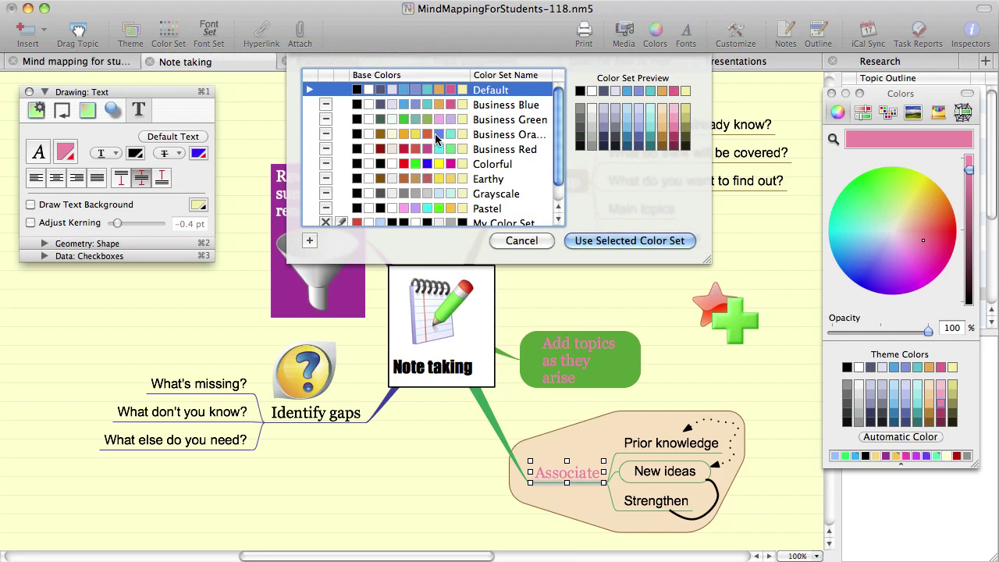
pyautogui.doubleClick(435, 134)
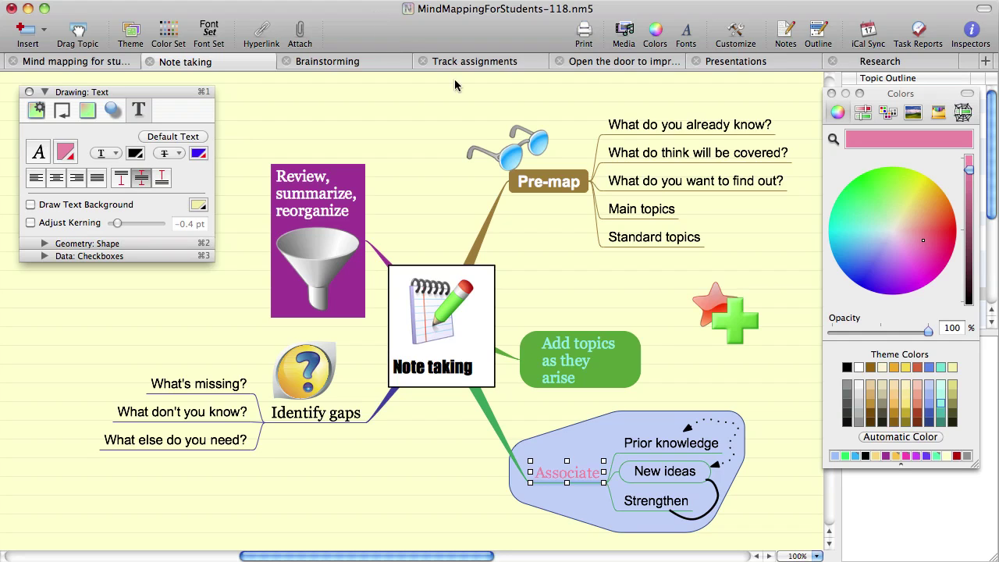
# Give the 'Add topics as they arise' text a Single underline.
pyautogui.click(562, 350)
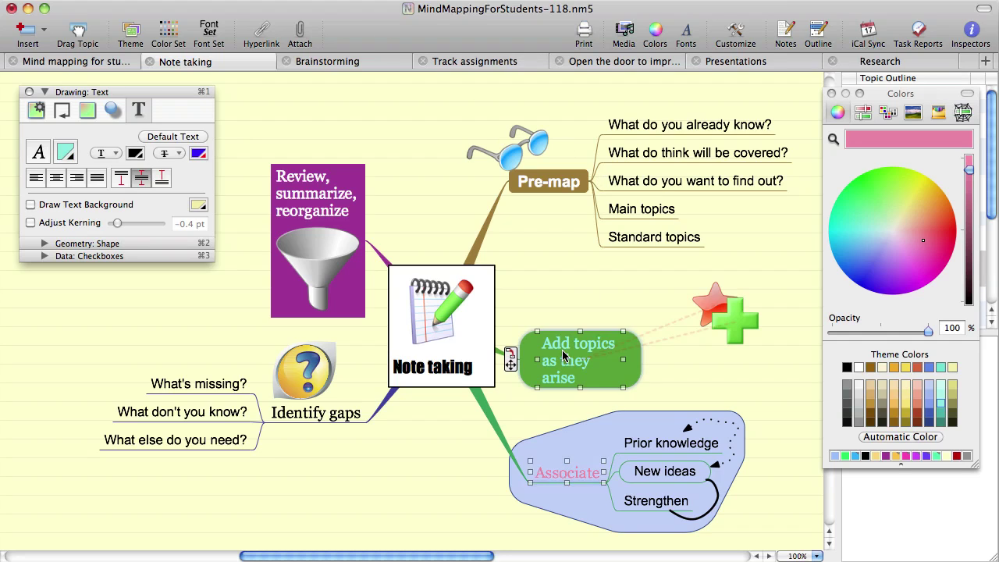
pyautogui.click(104, 154)
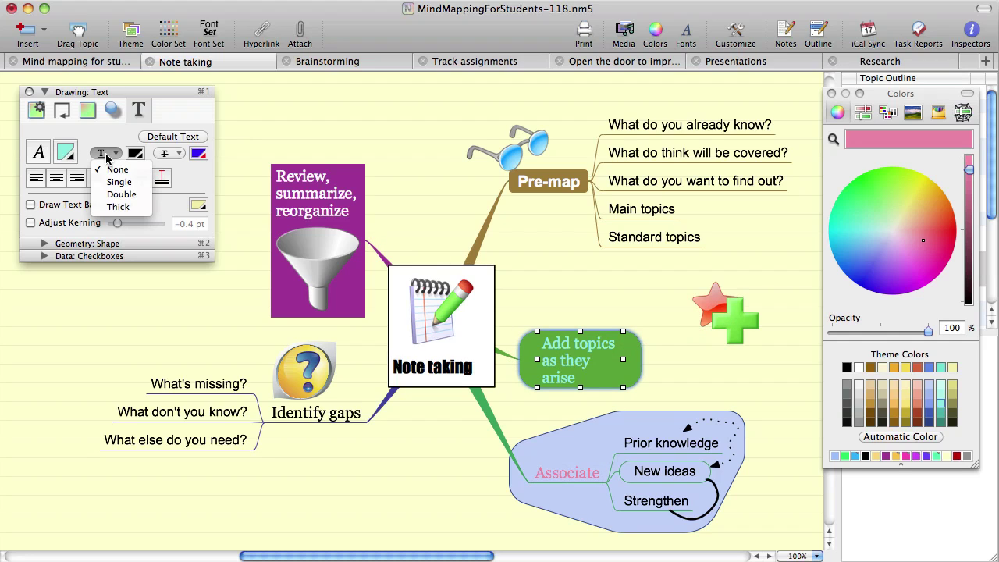
pyautogui.click(116, 182)
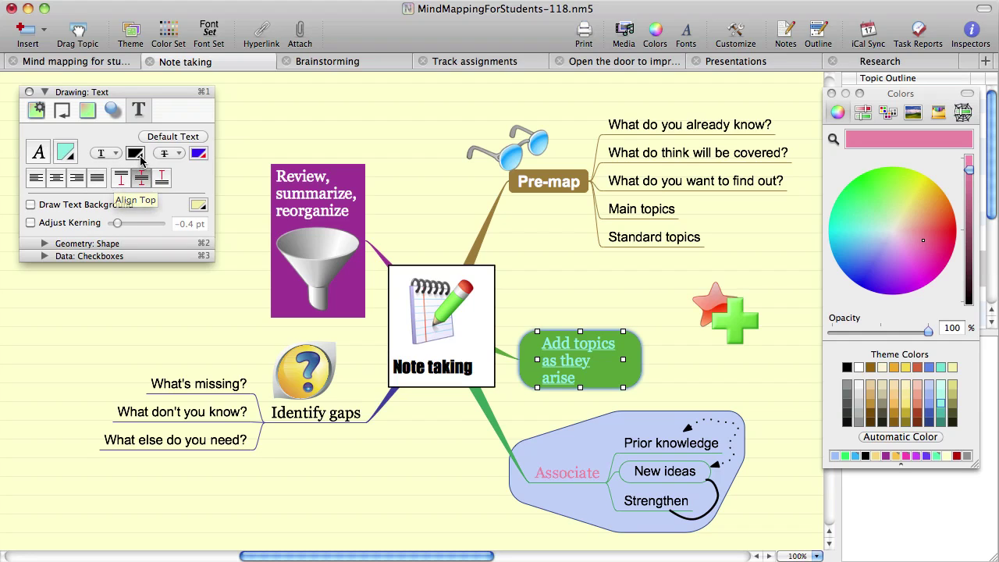
pyautogui.click(139, 156)
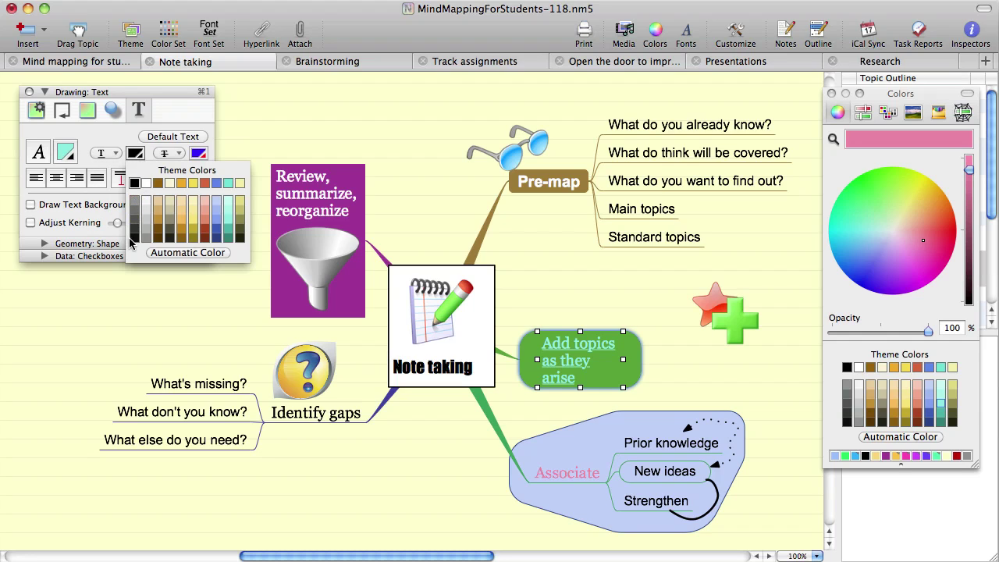
pyautogui.click(130, 243)
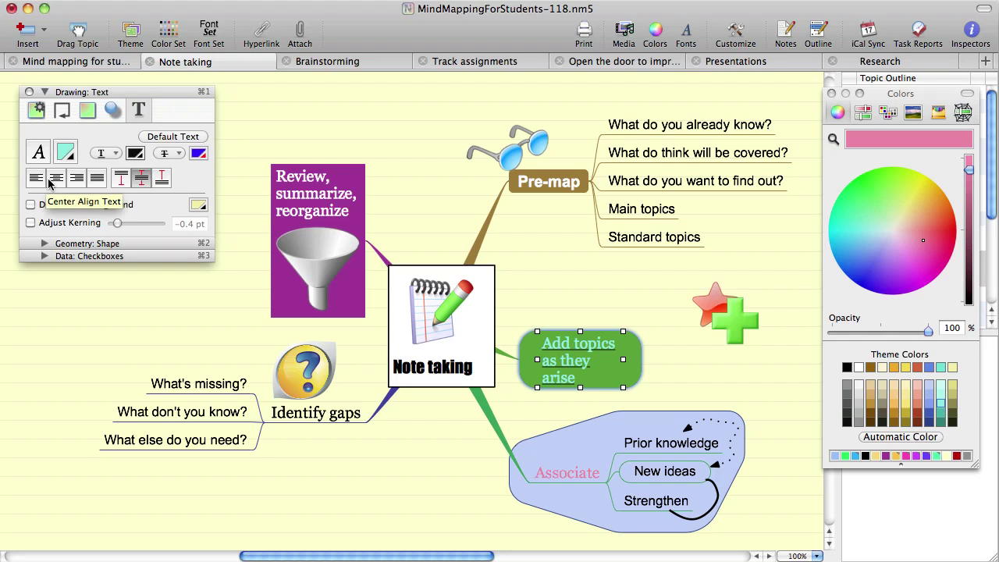
pyautogui.click(579, 183)
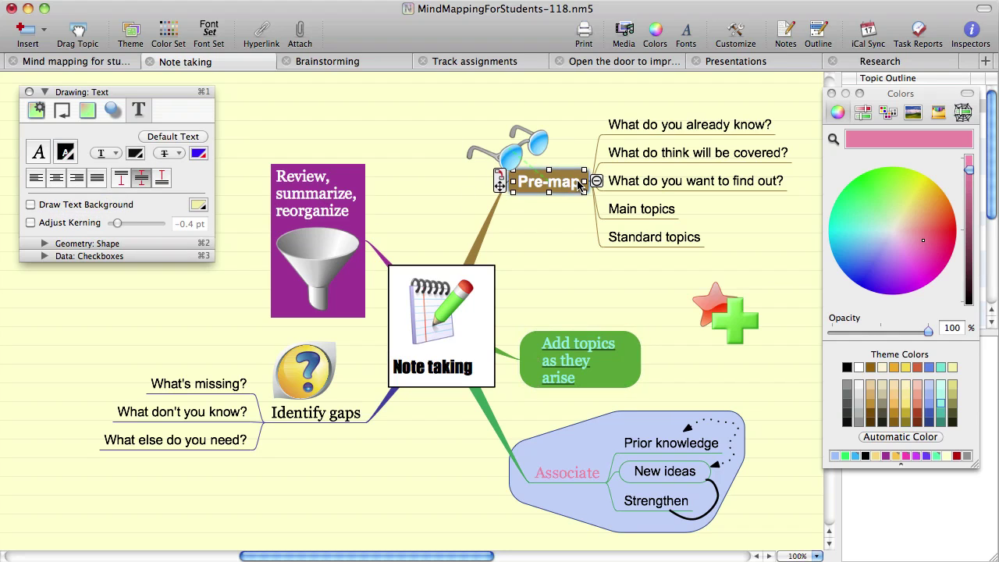
# Widen the Pre-map box and set its text to right alignment.
pyautogui.click(56, 178)
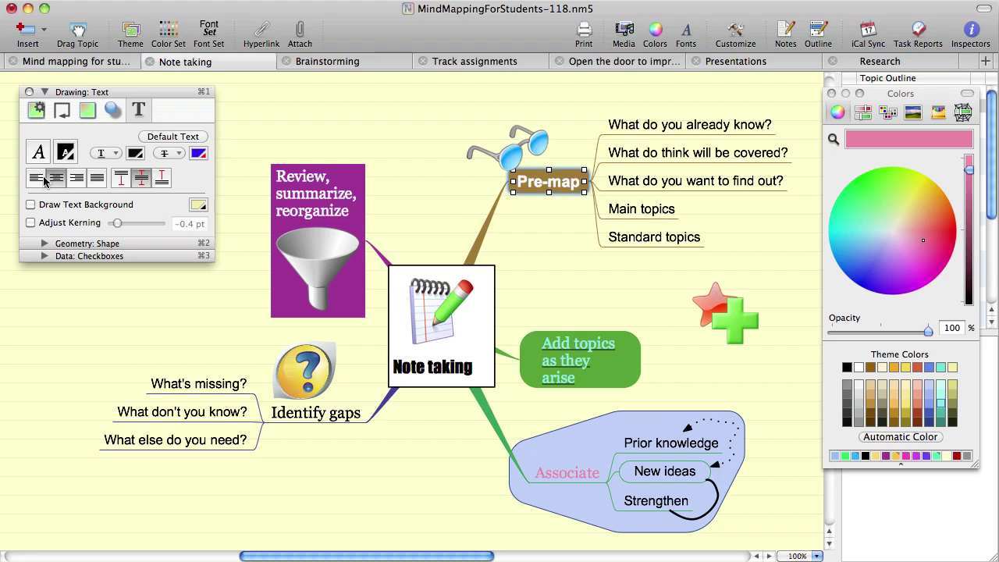
pyautogui.click(38, 179)
pyautogui.click(77, 180)
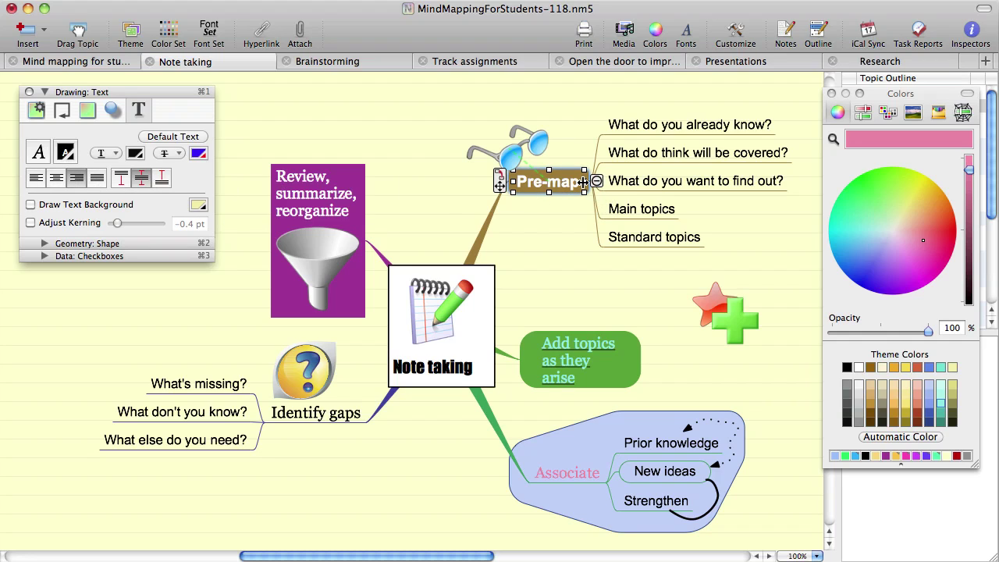
pyautogui.moveTo(584, 181); pyautogui.dragTo(649, 181)
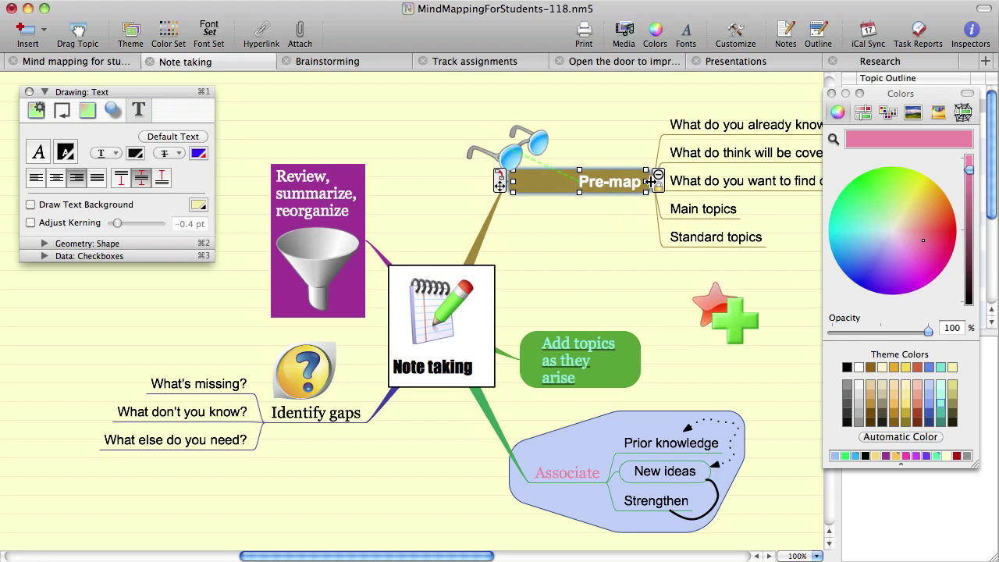
pyautogui.click(56, 178)
pyautogui.click(35, 179)
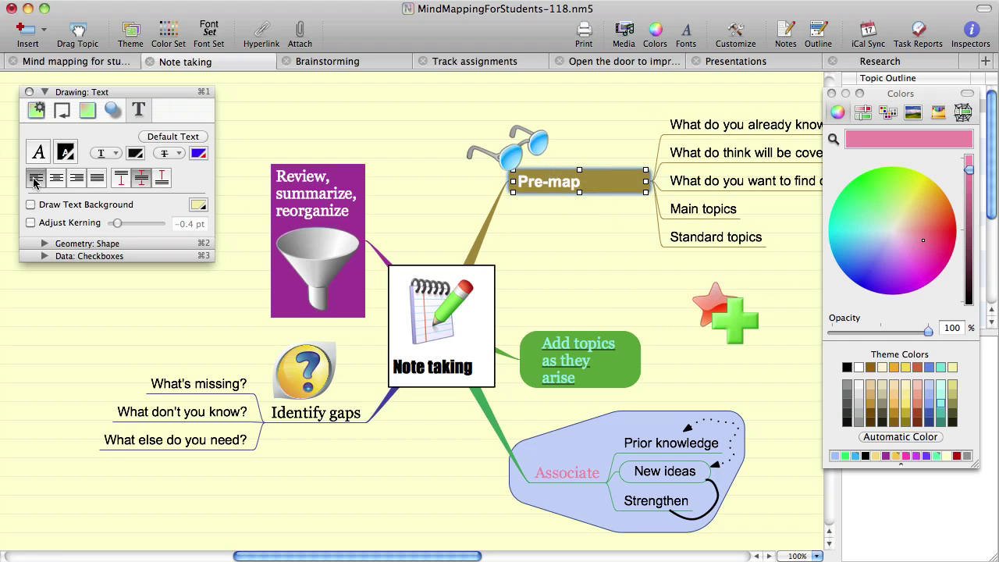
pyautogui.click(77, 179)
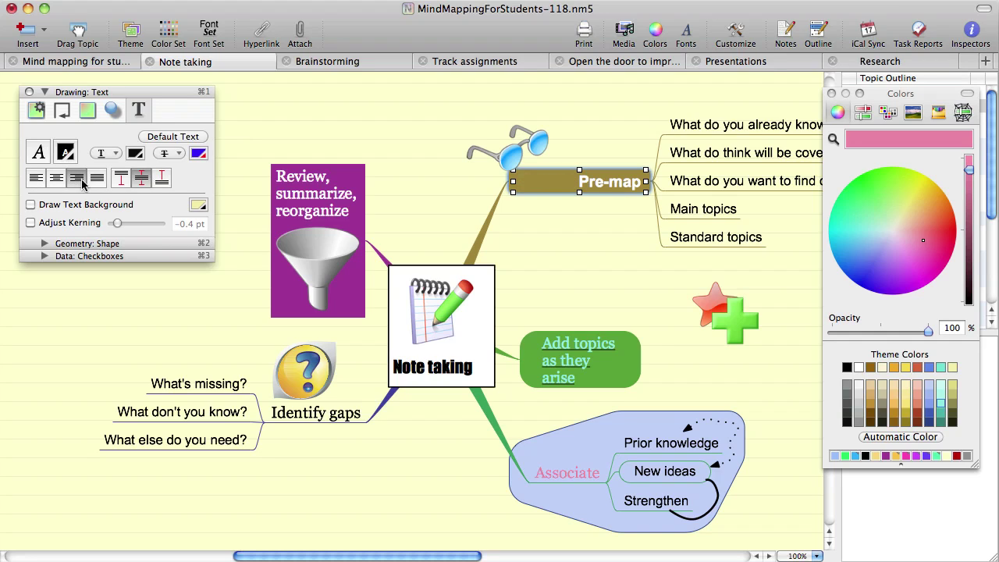
# Widen the green topic, right-align the word 'arise', and make the box taller.
pyautogui.click(594, 371)
pyautogui.click(578, 377)
pyautogui.moveTo(577, 377); pyautogui.dragTo(539, 377)
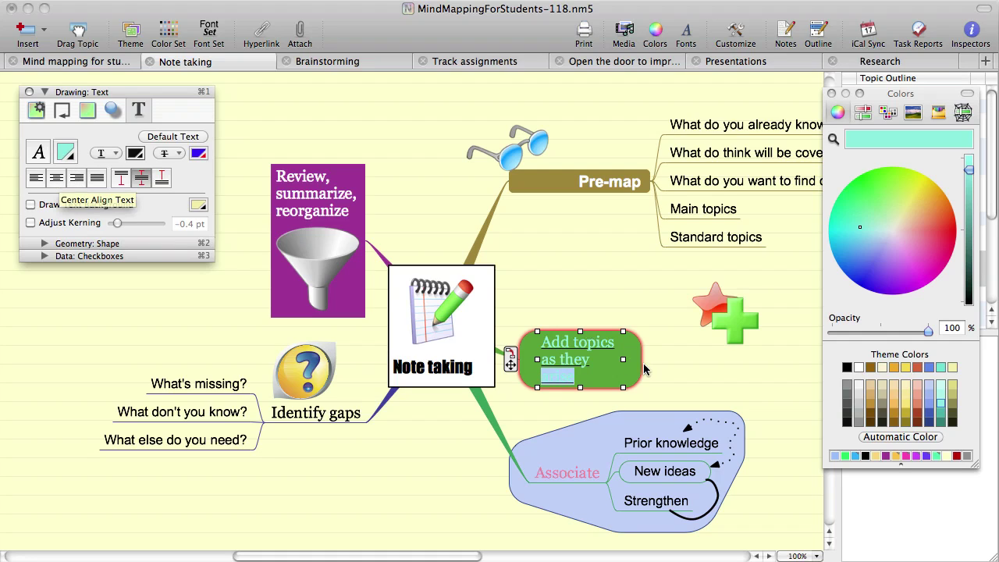
pyautogui.moveTo(624, 359); pyautogui.dragTo(633, 359)
pyautogui.doubleClick(581, 379)
pyautogui.moveTo(581, 380); pyautogui.dragTo(541, 377)
pyautogui.click(77, 180)
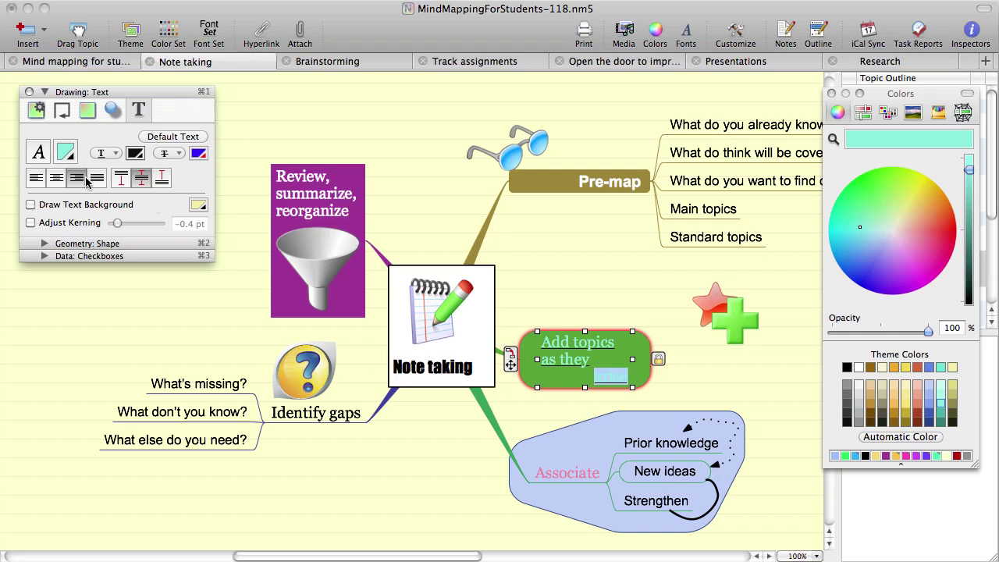
pyautogui.moveTo(586, 334); pyautogui.dragTo(585, 301)
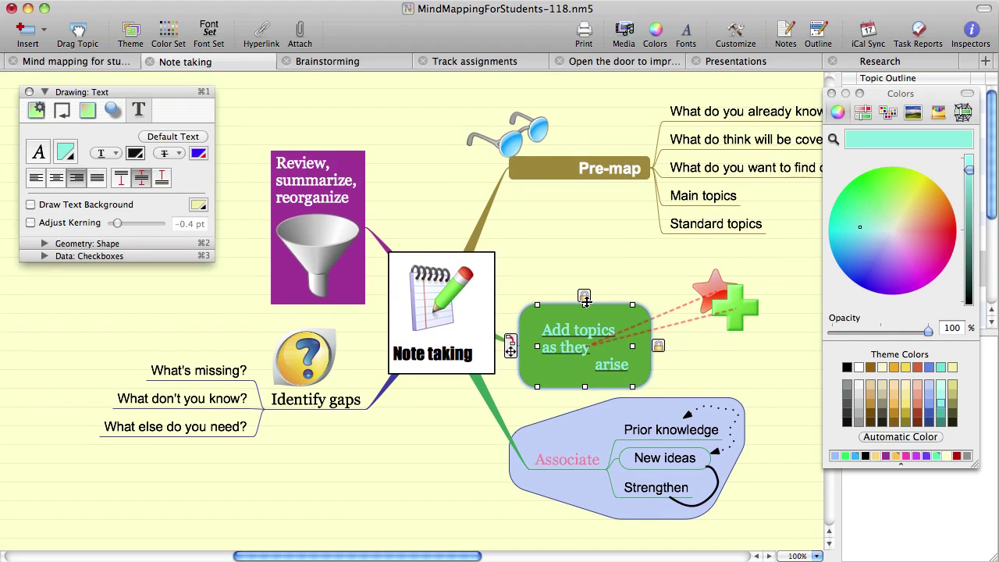
# Centre the green topic's text vertically after trying Top and Bottom.
pyautogui.click(121, 180)
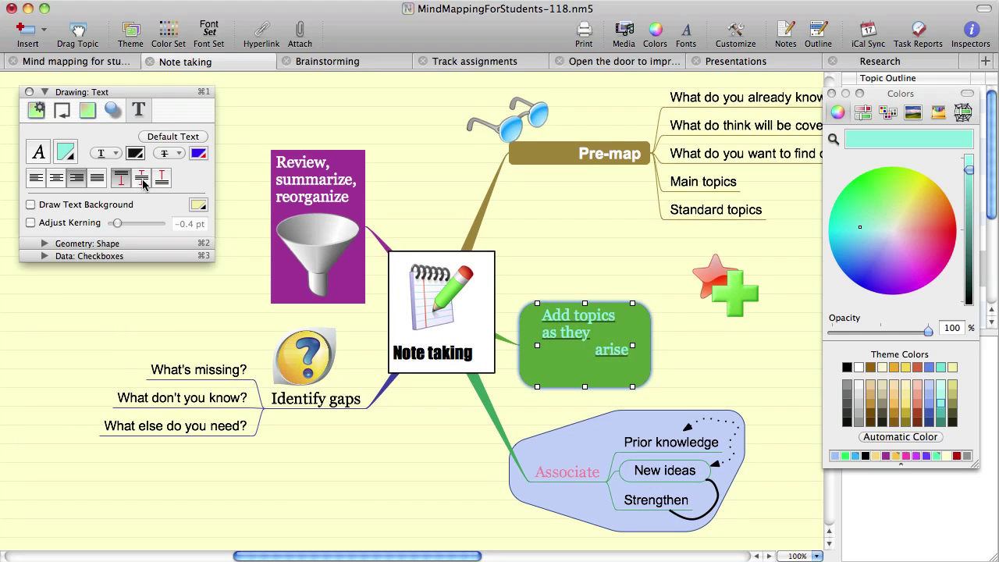
pyautogui.click(157, 180)
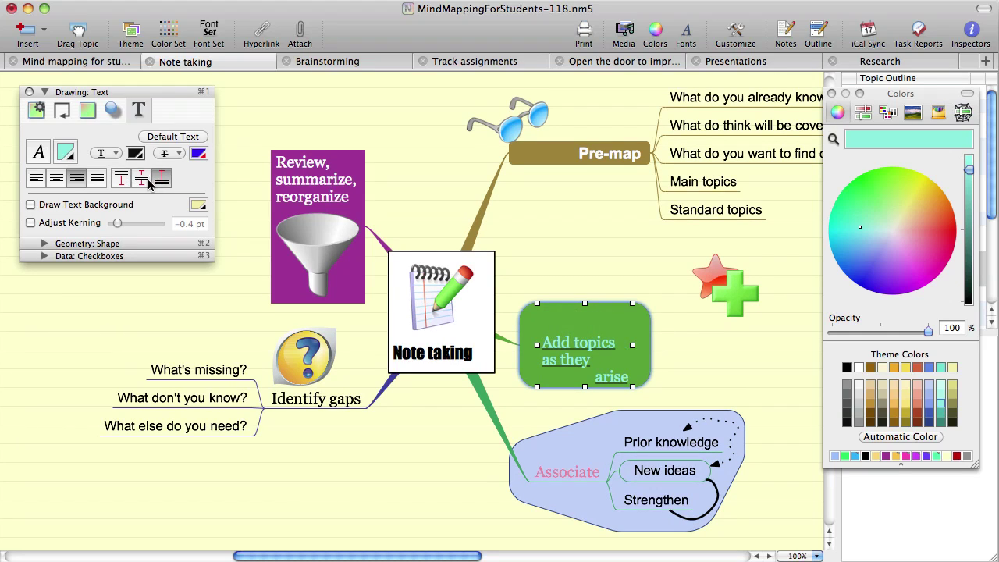
pyautogui.click(143, 179)
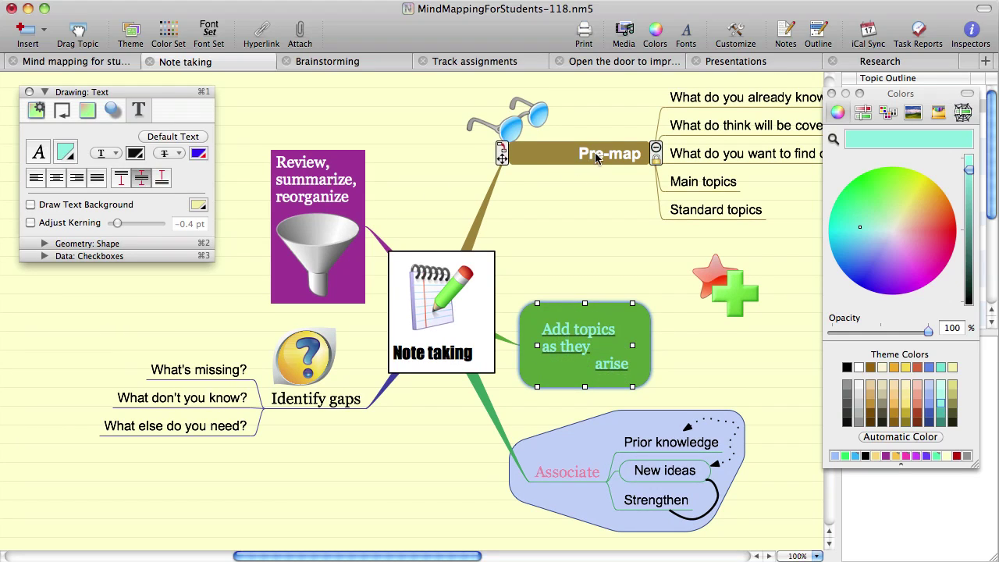
# Make the Pre-map box taller with its label aligned to the bottom.
pyautogui.click(551, 154)
pyautogui.click(121, 179)
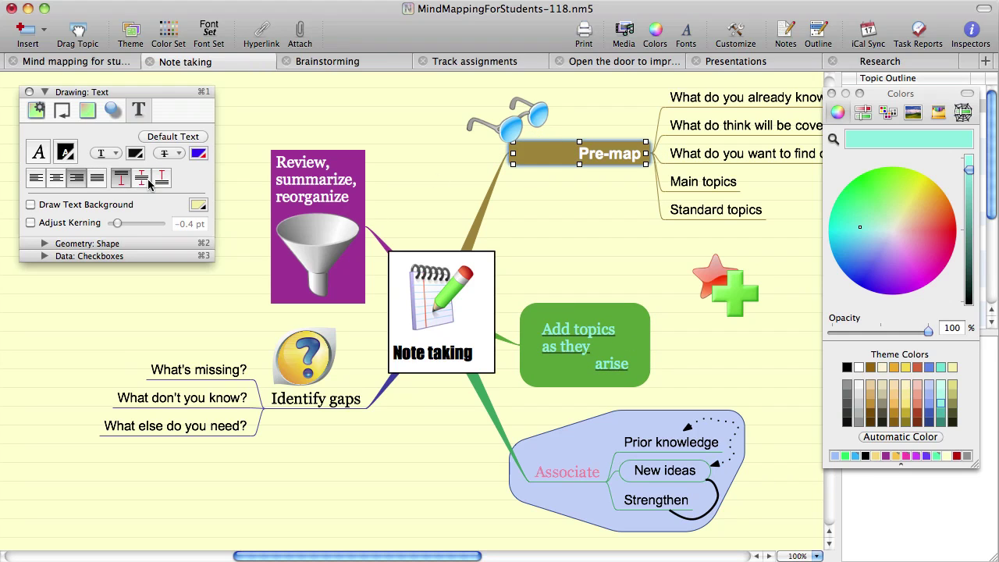
pyautogui.moveTo(578, 162)
pyautogui.moveTo(580, 165); pyautogui.dragTo(578, 208)
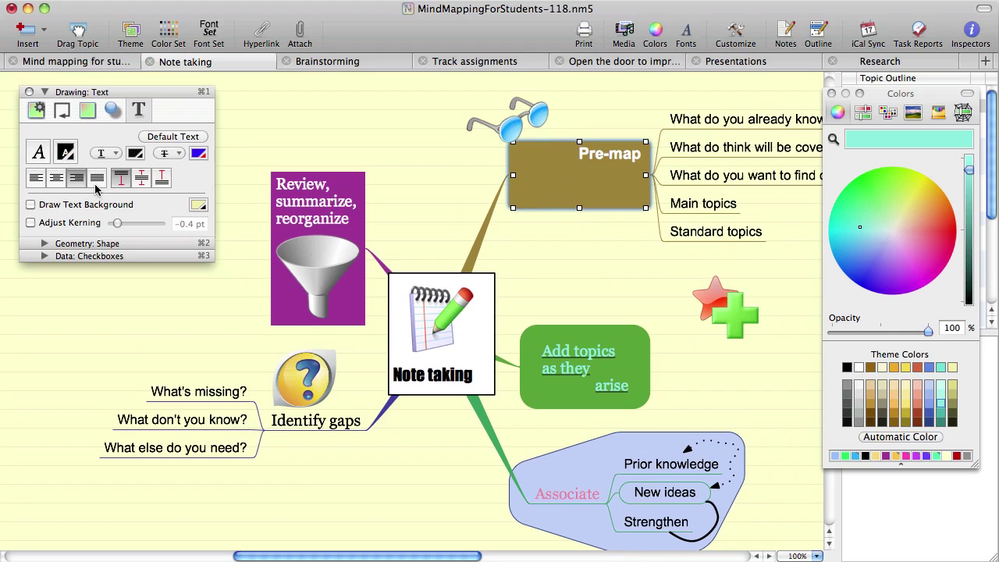
pyautogui.click(162, 179)
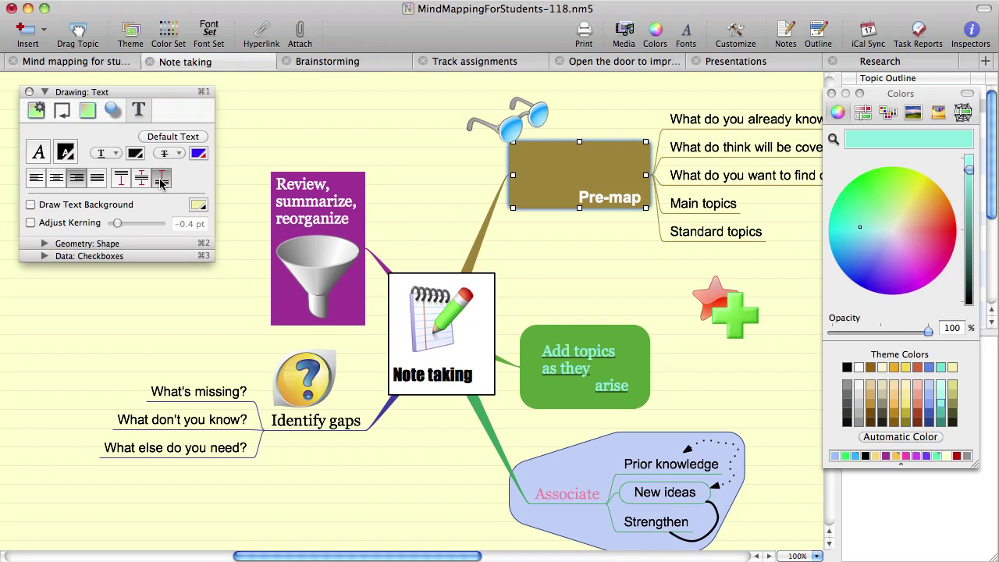
# Turn on Draw Text Background for the word 'topics' with a light Theme Colors swatch.
pyautogui.click(598, 351)
pyautogui.doubleClick(598, 351)
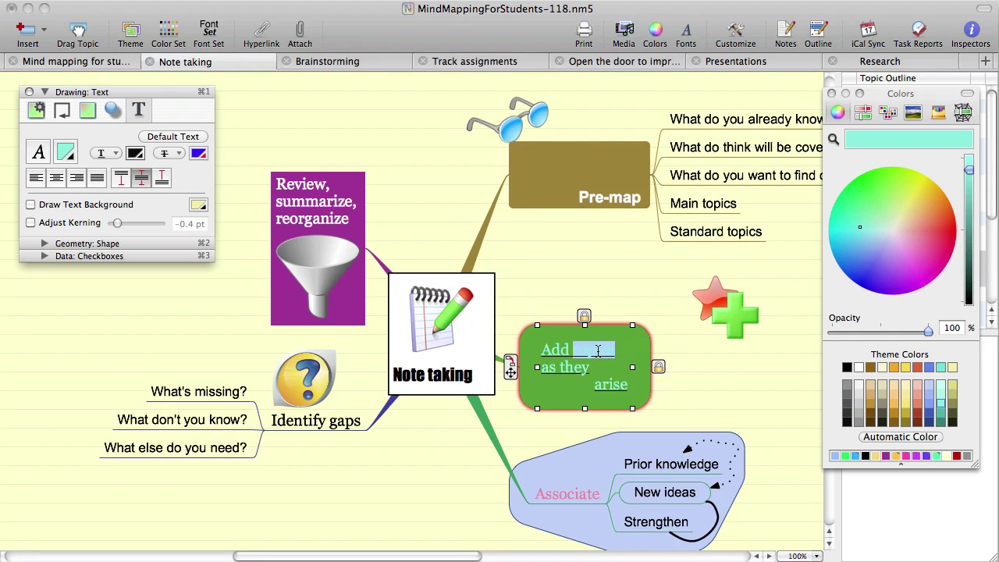
pyautogui.click(86, 206)
pyautogui.click(200, 206)
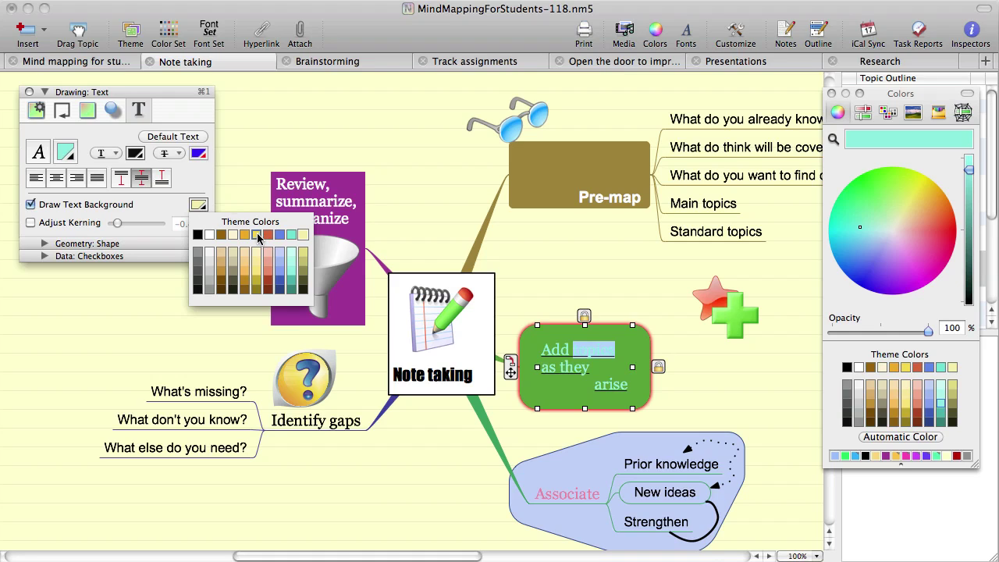
pyautogui.click(258, 256)
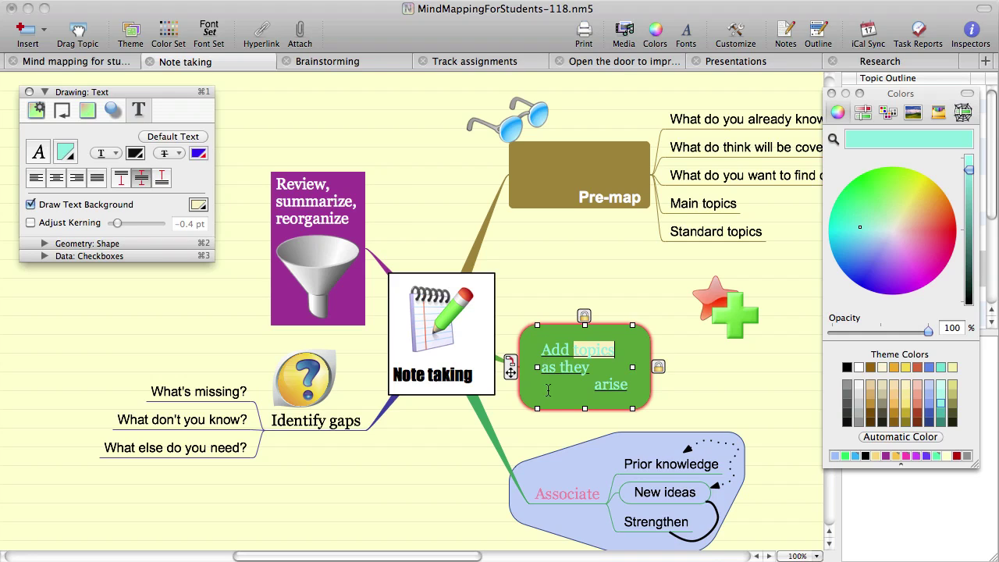
# Try Pre-map kerning at 5.3 and 14.8 pt, then restore Default Text.
pyautogui.click(610, 199)
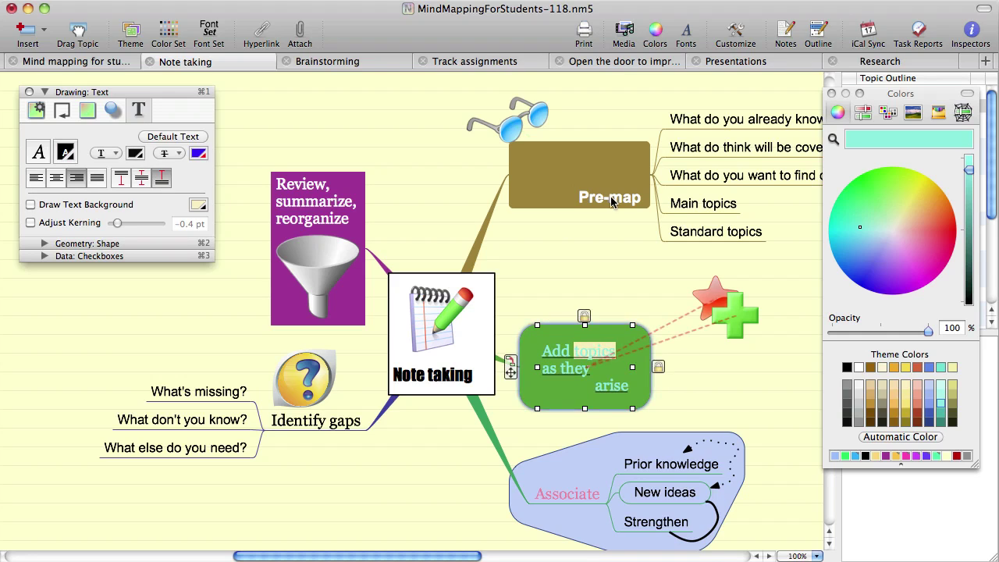
pyautogui.click(67, 224)
pyautogui.moveTo(118, 225)
pyautogui.mouseDown()
pyautogui.moveTo(141, 225)
pyautogui.moveTo(128, 224)
pyautogui.mouseUp()
pyautogui.moveTo(660, 178)
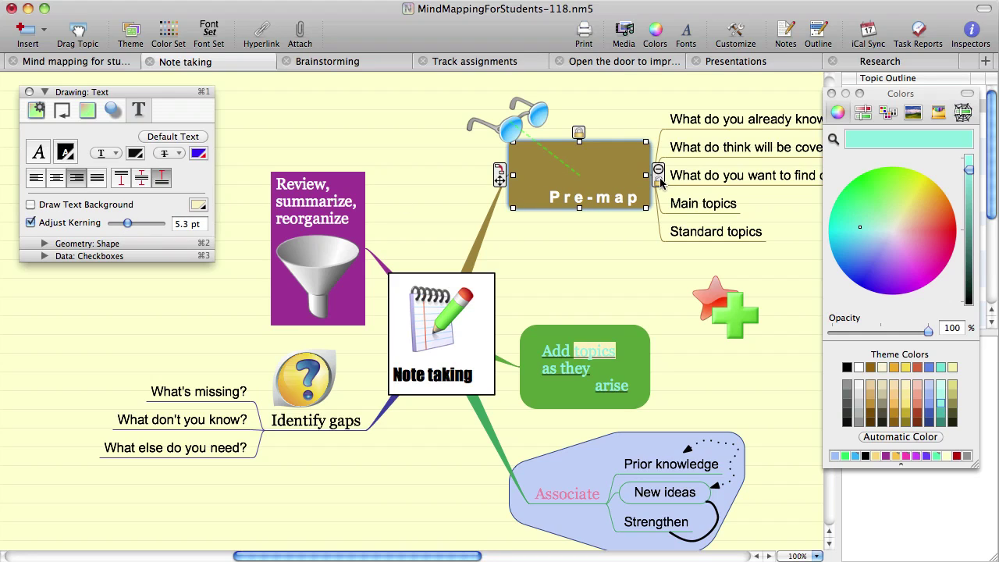
pyautogui.moveTo(660, 176); pyautogui.dragTo(617, 176)
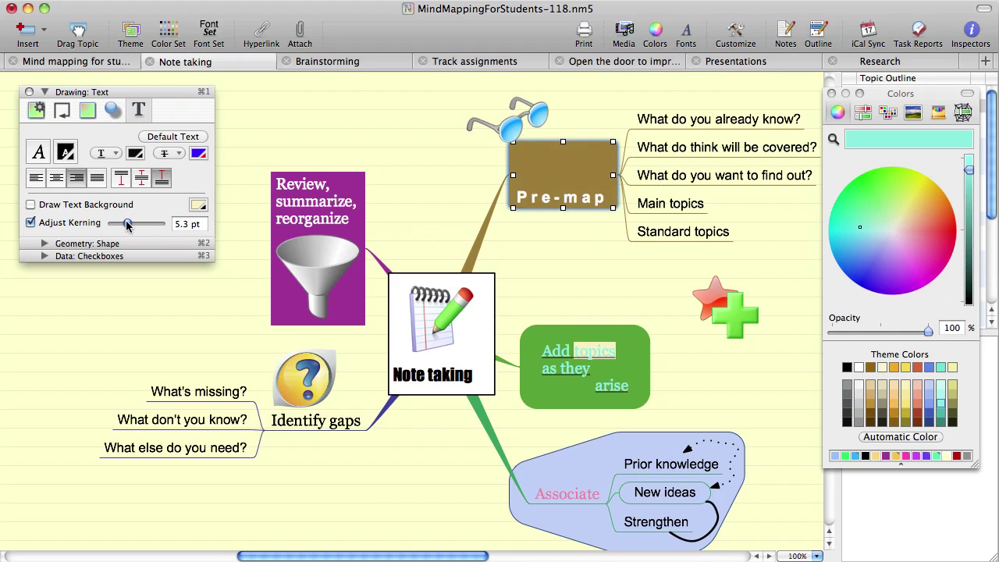
pyautogui.moveTo(128, 225); pyautogui.dragTo(143, 225)
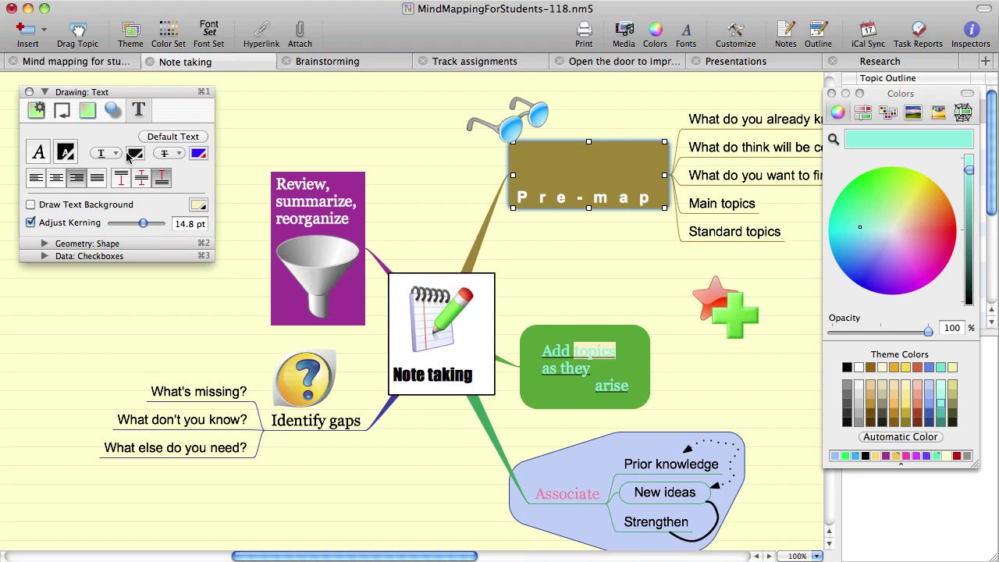
pyautogui.click(155, 139)
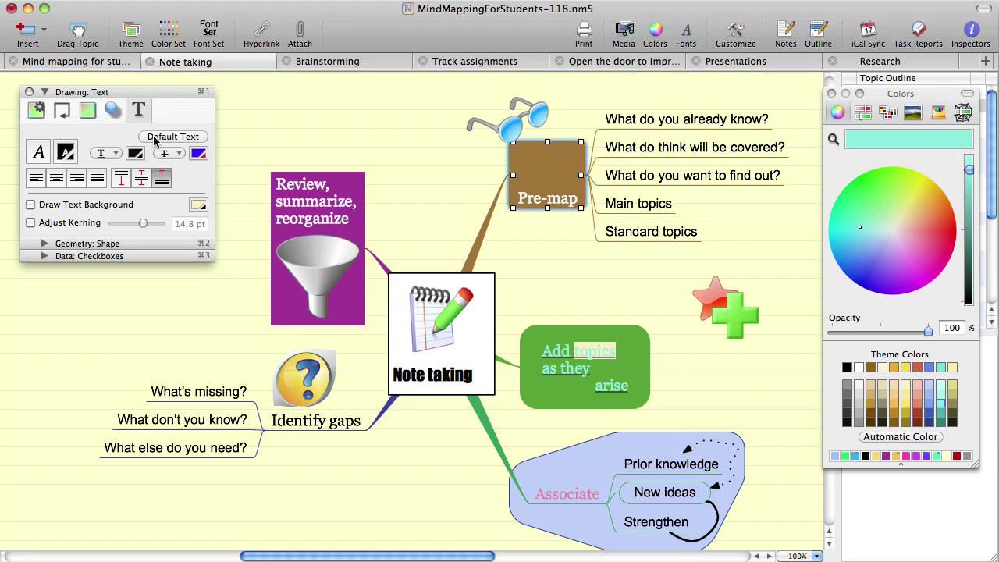
# Restore default text formatting on 'Add topics as they arise', then view and close Text Preferences.
pyautogui.click(555, 342)
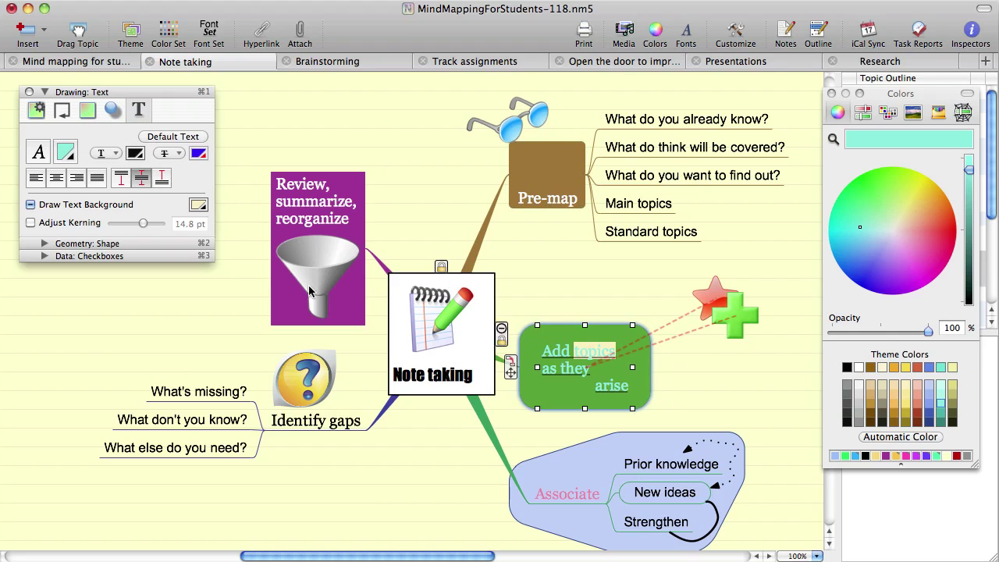
pyautogui.click(158, 138)
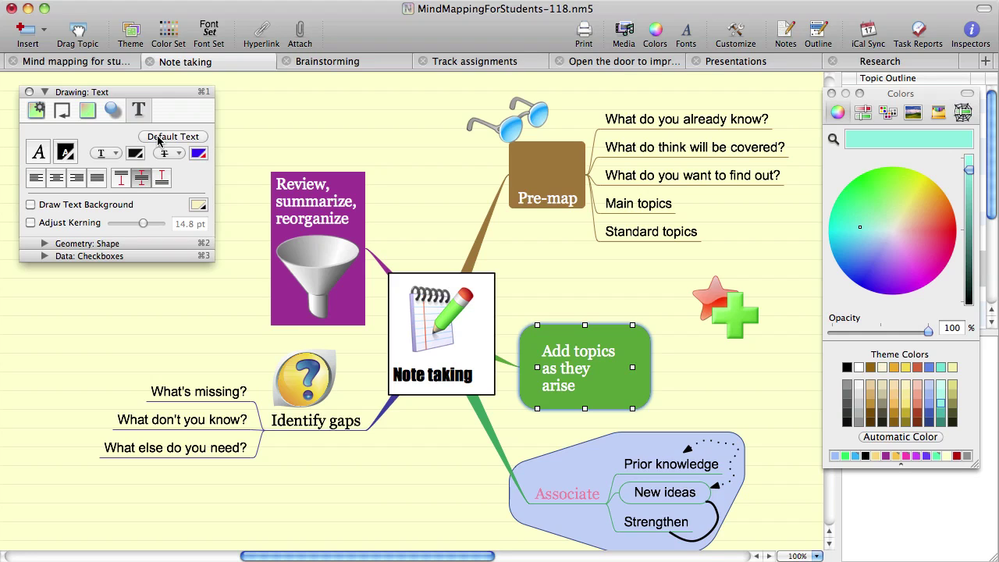
pyautogui.press('super+comma')
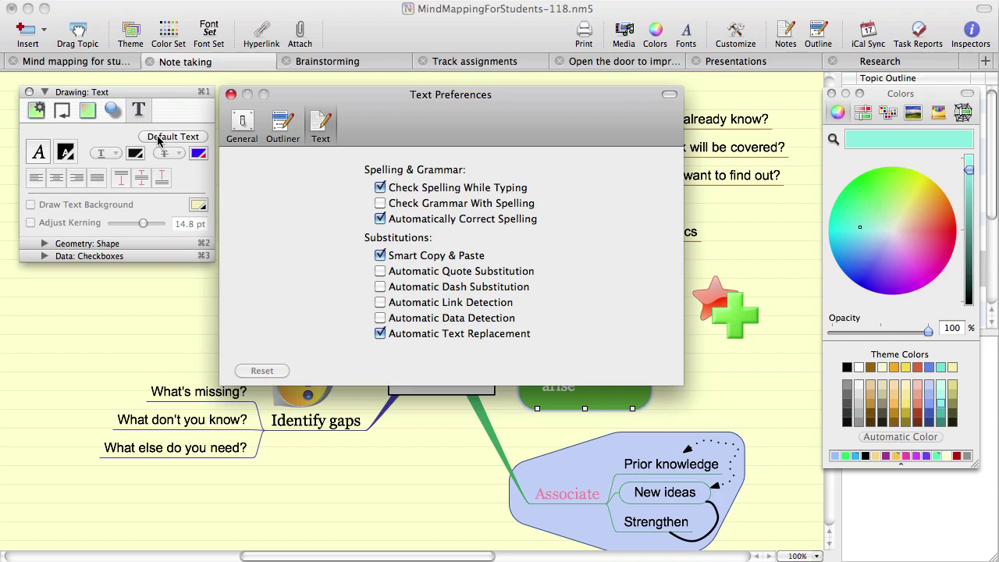
pyautogui.click(230, 95)
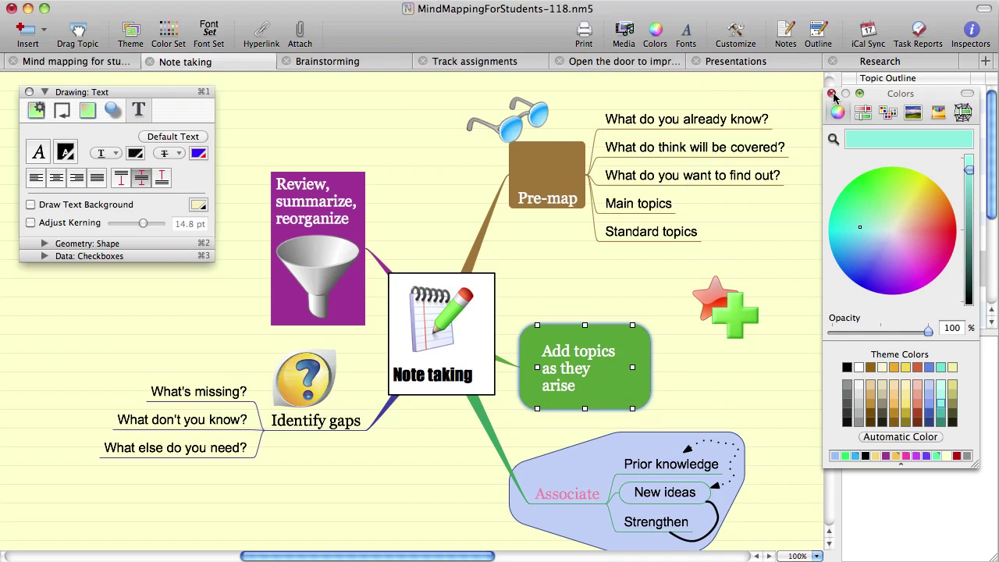
# Attach a note reading 'Notes' to the green 'Add topics as they arise' topic.
pyautogui.click(832, 93)
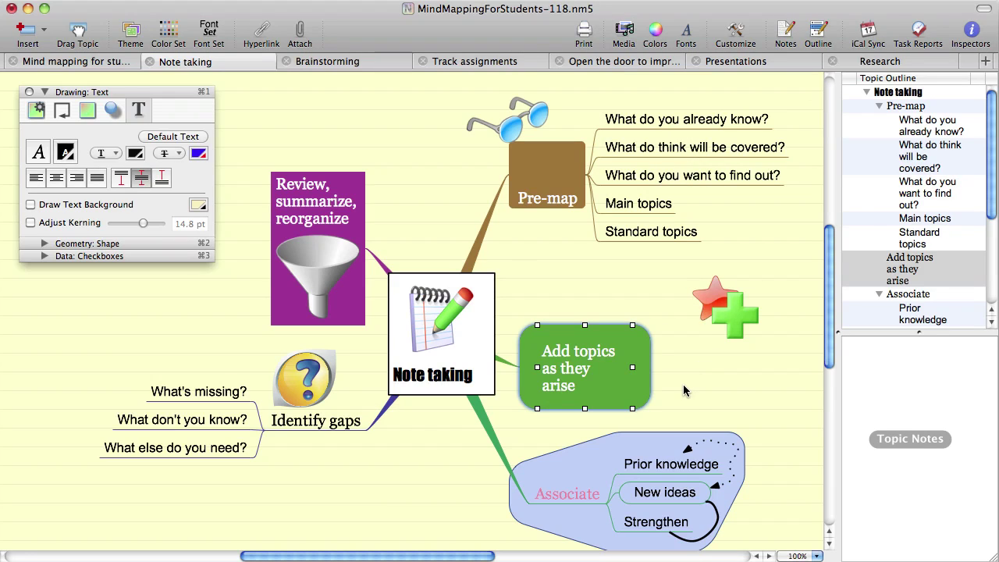
pyautogui.press('super+apostrophe')
pyautogui.write('Notes')
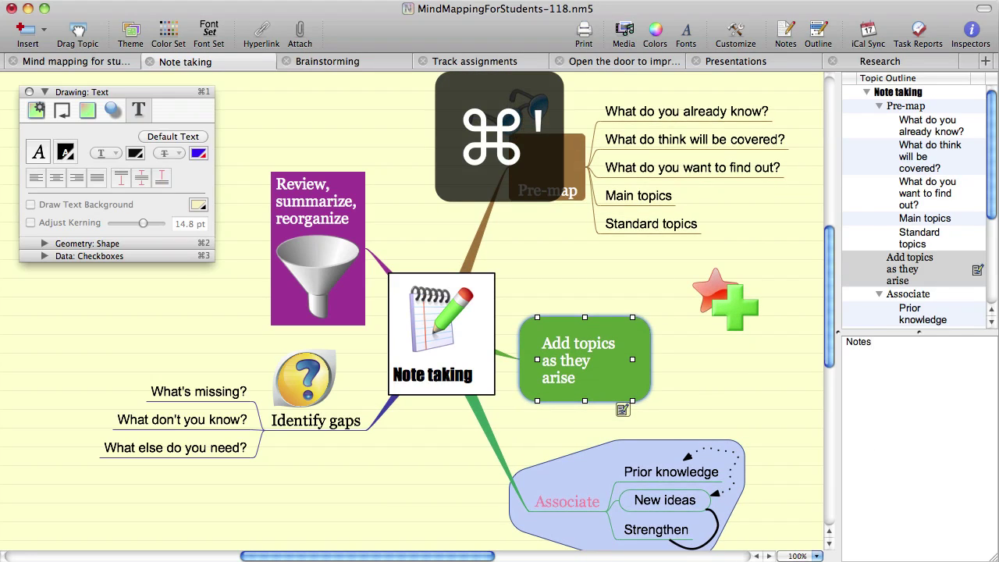
# Append '...' to the topic title and to its note, making 'Notes...'.
pyautogui.doubleClick(511, 361)
pyautogui.press('shift+super+apostrophe')
pyautogui.write('...')
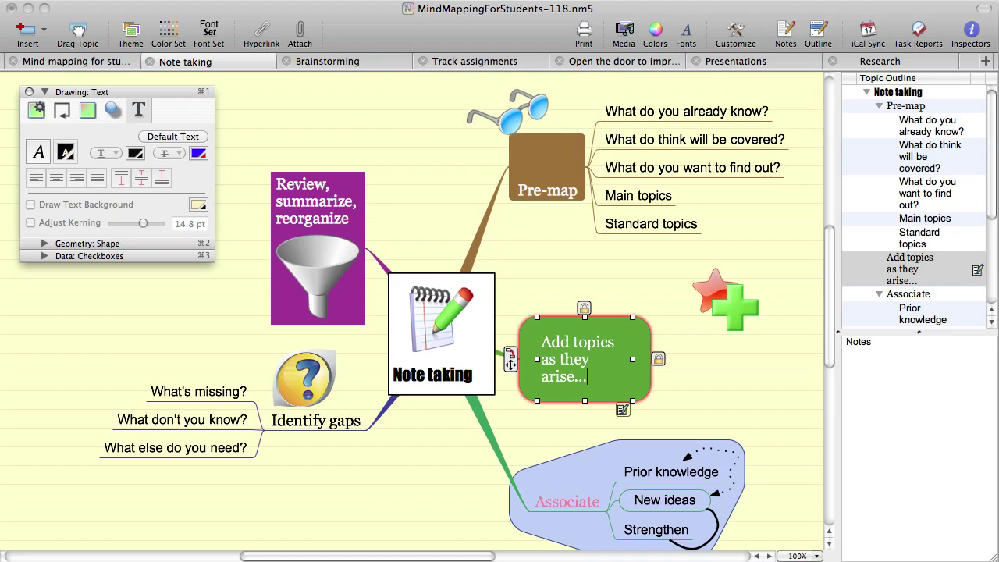
pyautogui.click(872, 342)
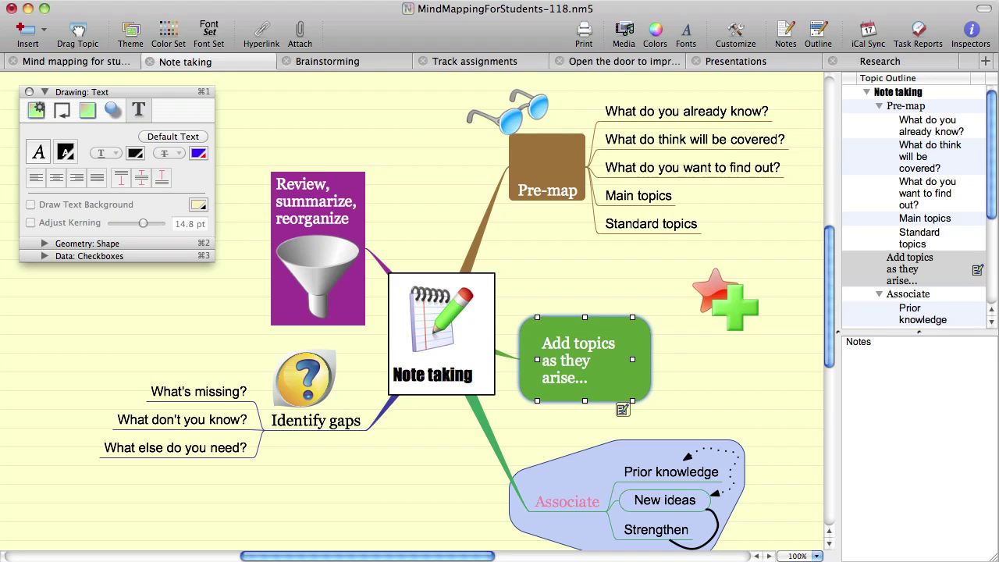
pyautogui.write('...')
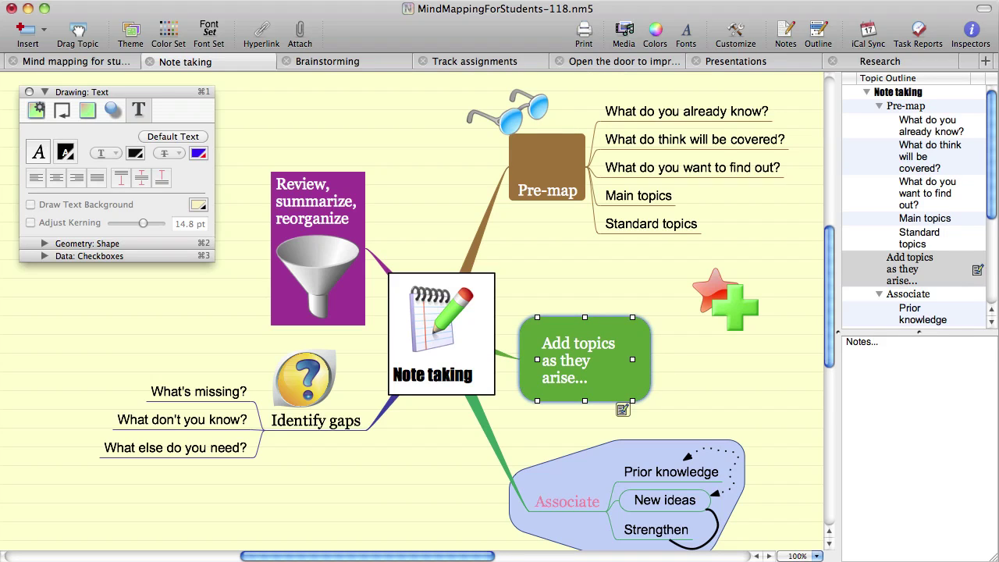